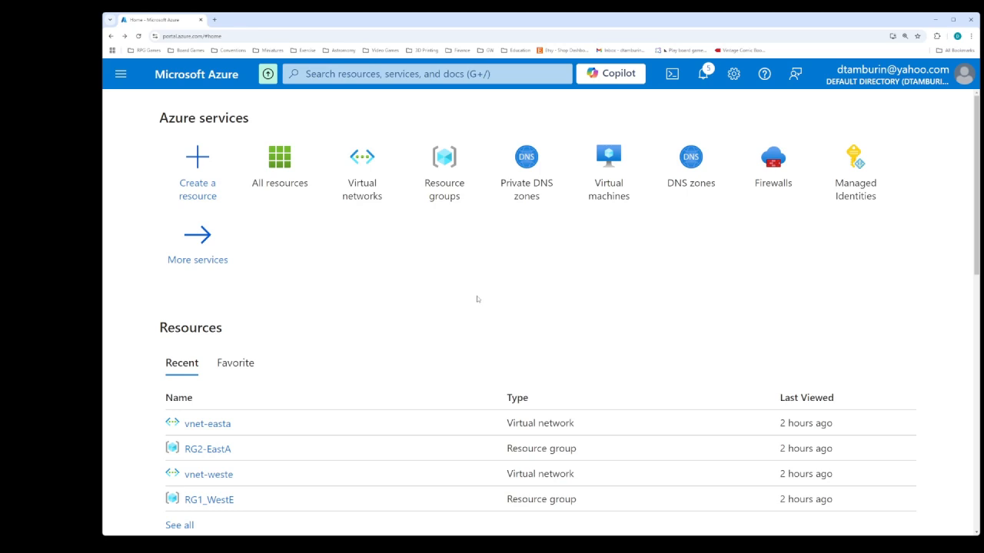
- Start a new private DNS zone and assign it to the resource group RG1_WestE
scroll(483, 296, "down", 3)
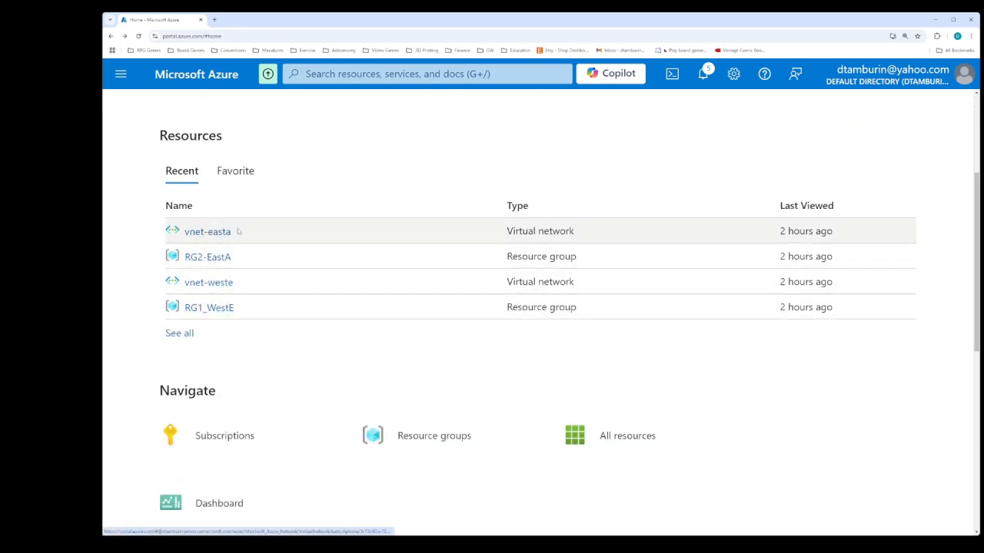
scroll(377, 288, "up", 3)
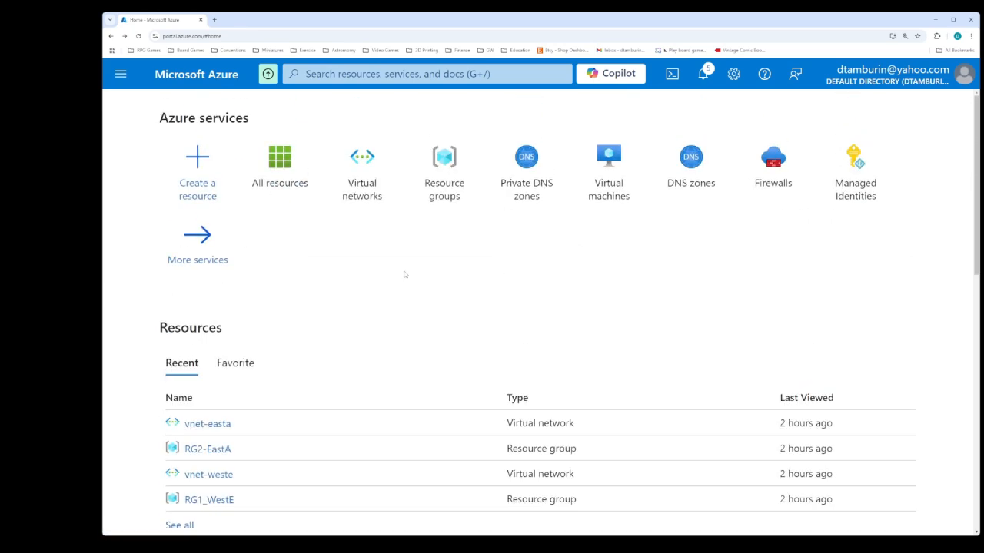
left_click(523, 191)
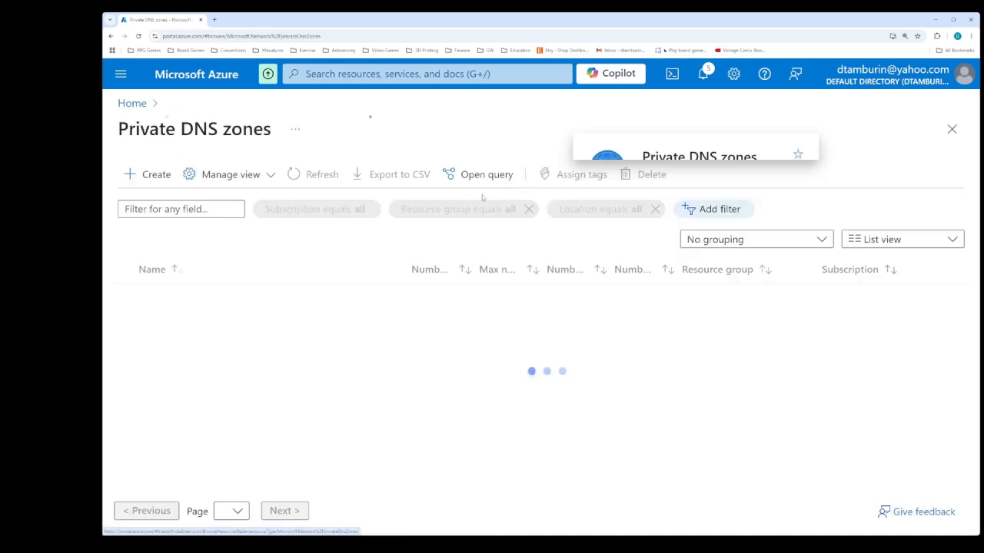
left_click(166, 175)
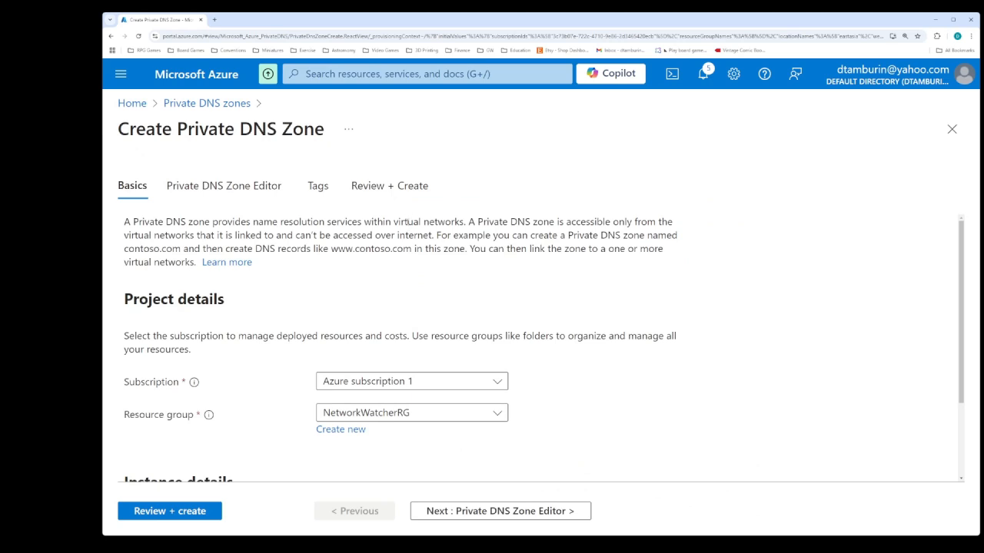
scroll(437, 294, "down", 2)
left_click(367, 306)
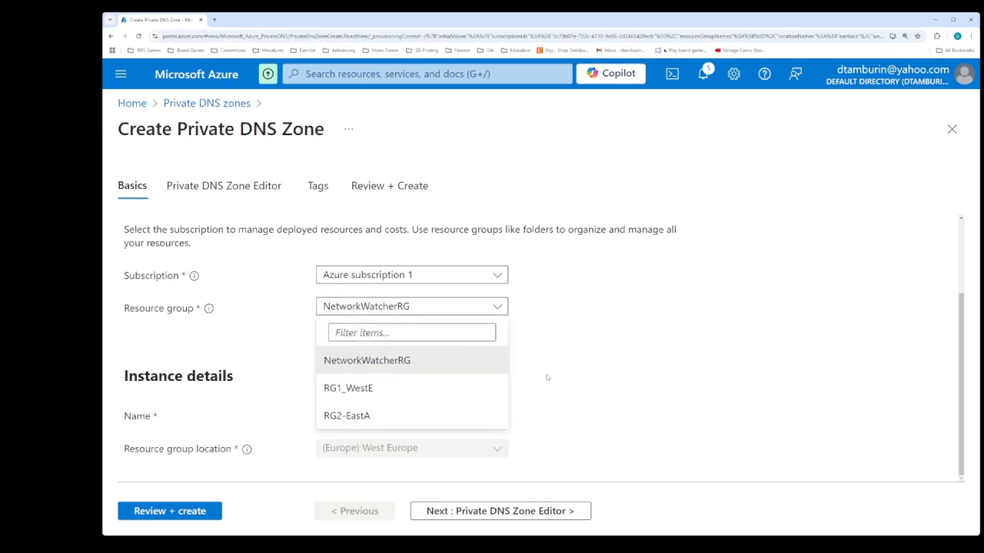
left_click(389, 388)
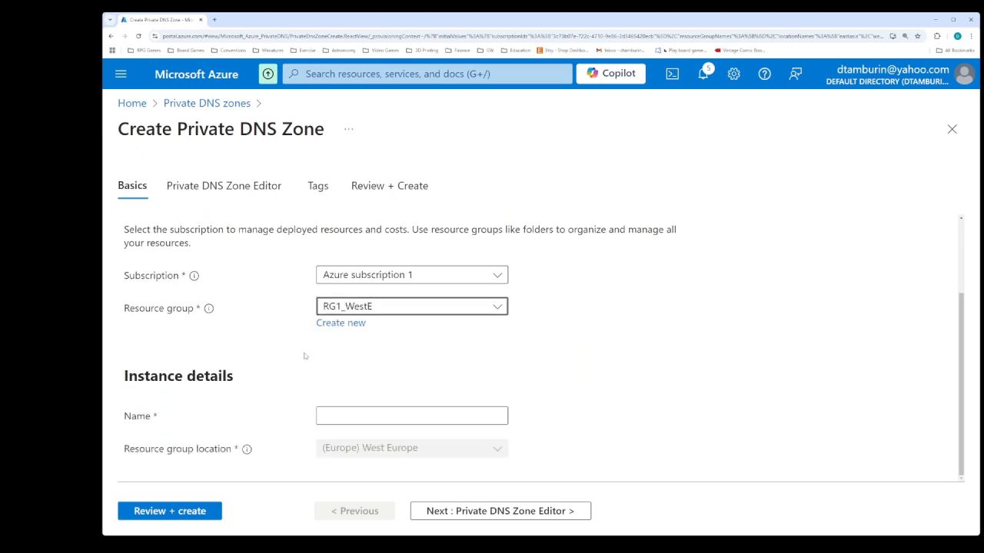
- Name the private DNS zone privatedns.com, then review and create it
left_click(339, 416)
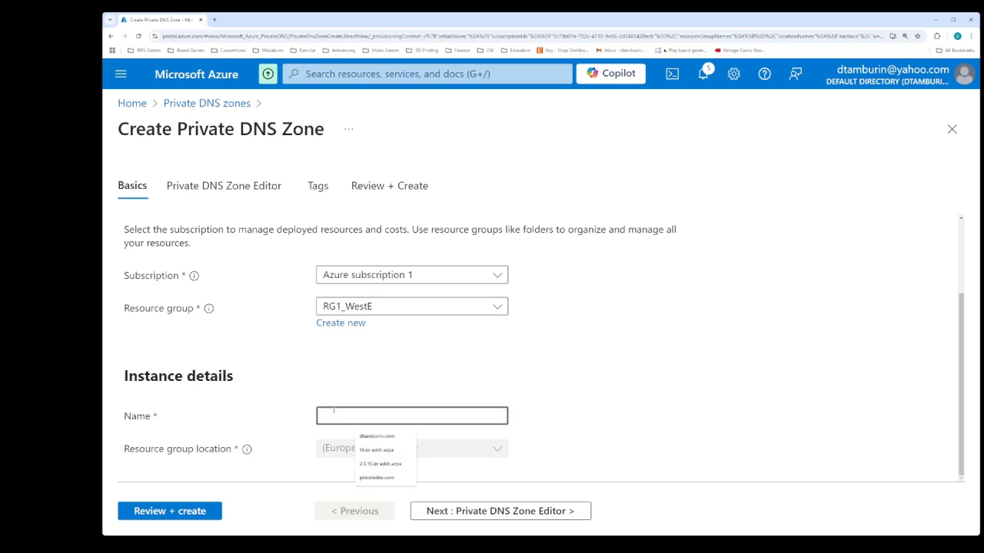
left_click(417, 373)
left_click(338, 415)
type("private")
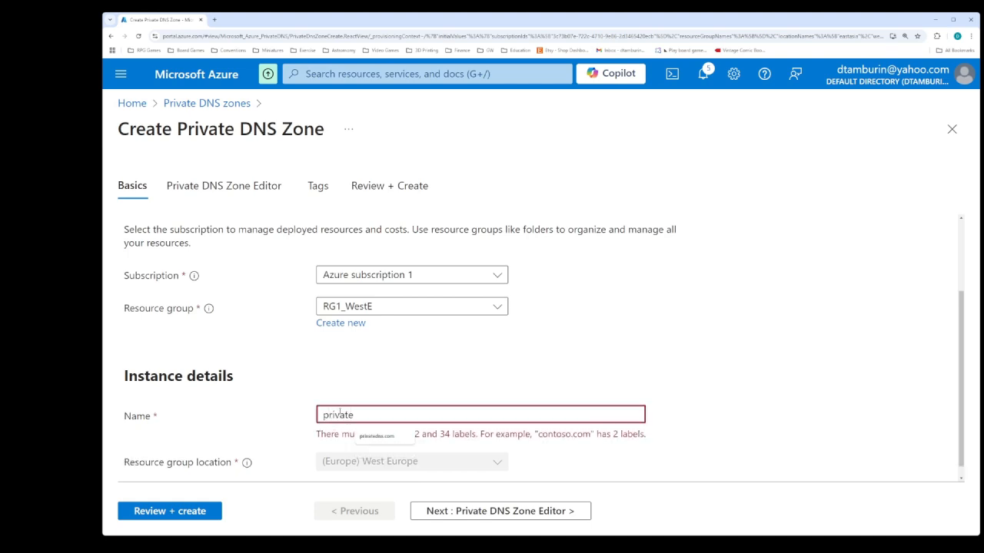
type("dns.com")
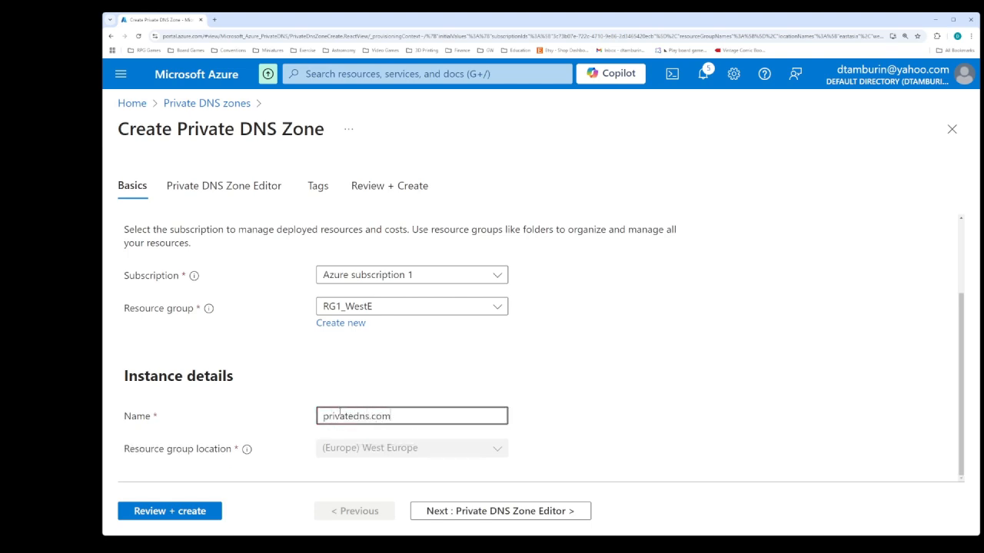
left_click(583, 338)
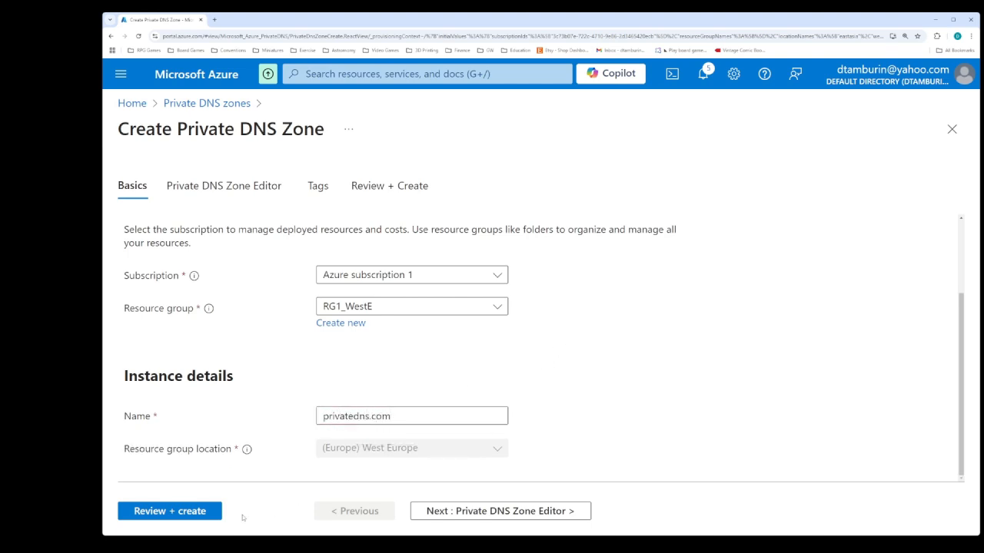
left_click(187, 512)
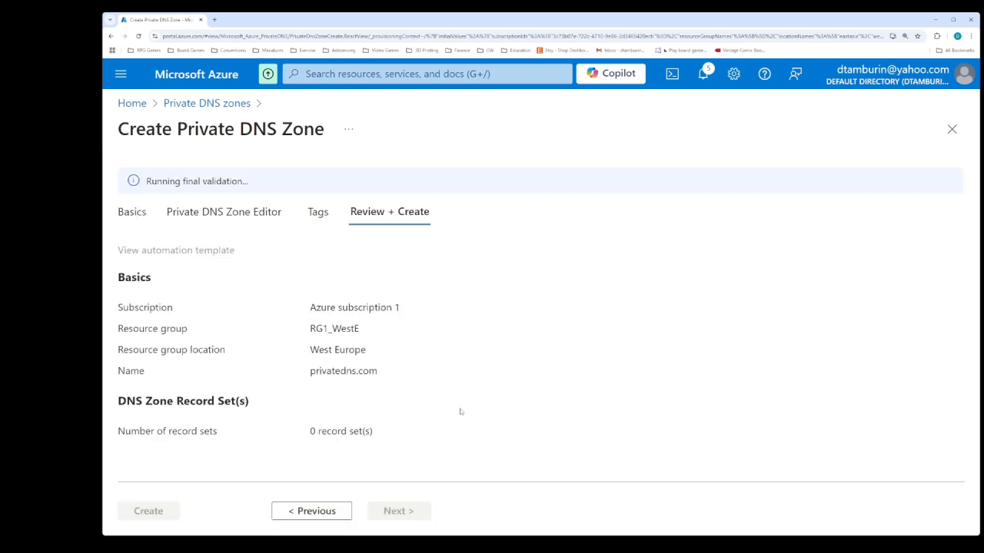
left_click(146, 513)
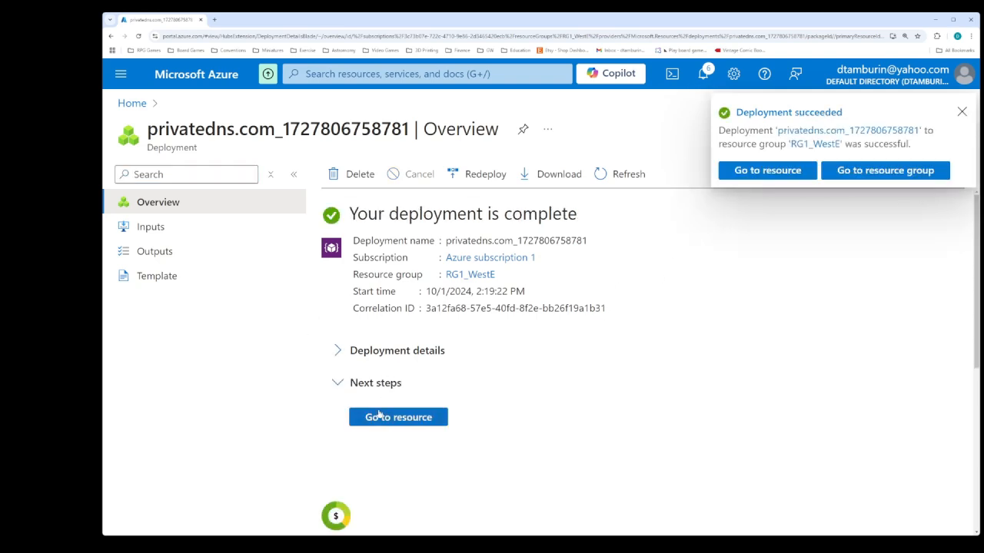
- Open the deployed privatedns.com zone and start a new virtual network link named link-rev-weste
left_click(380, 419)
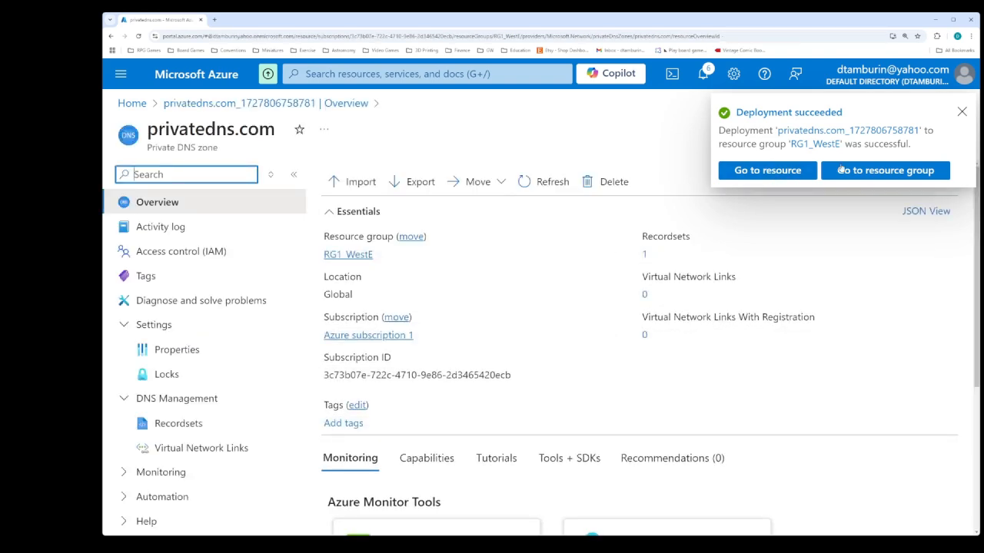
left_click(961, 112)
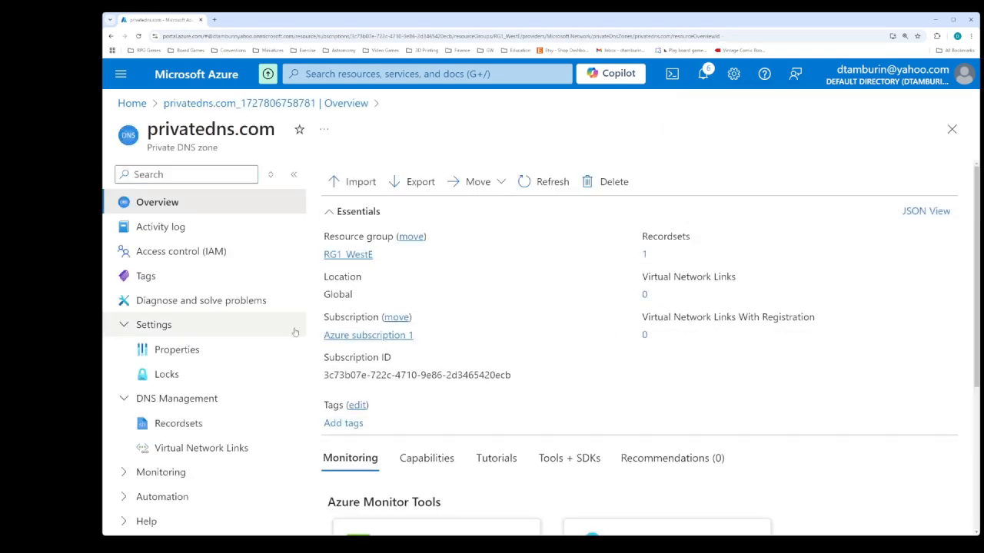
left_click(201, 449)
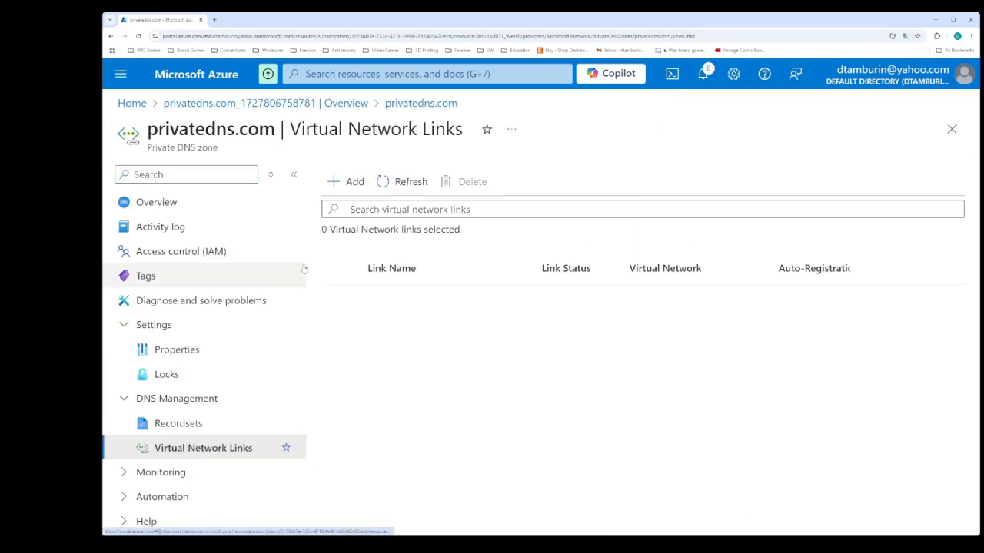
left_click(342, 185)
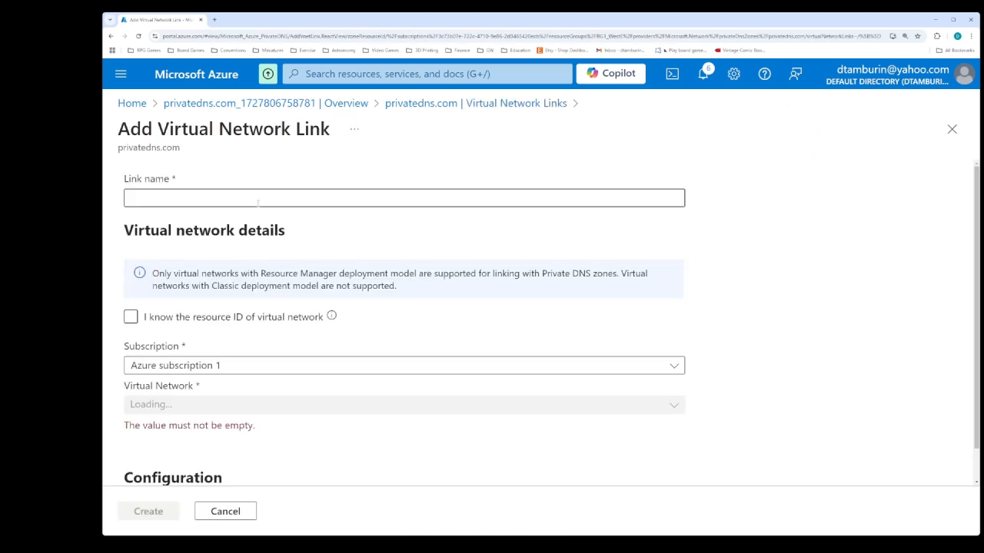
left_click(252, 199)
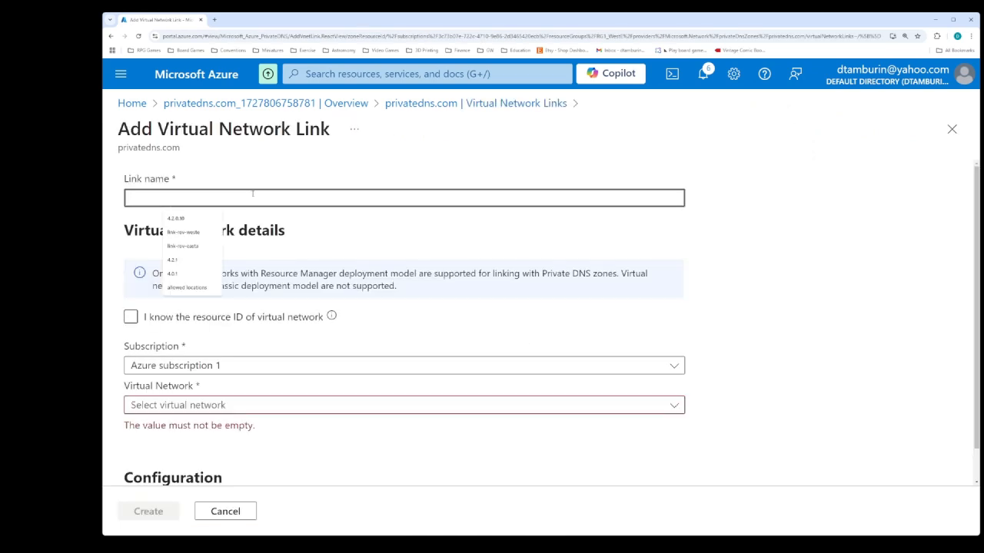
left_click(183, 232)
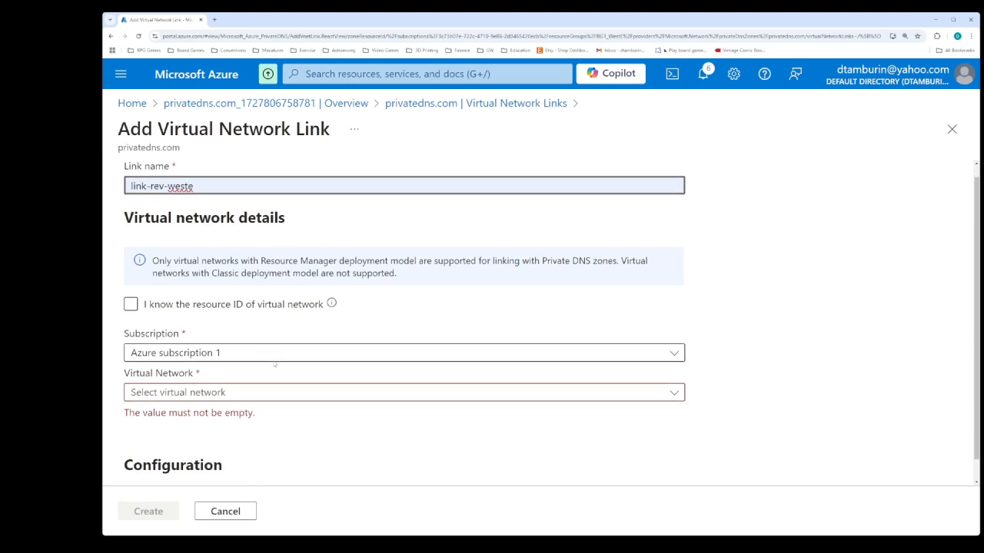
- Select vnet-weste (RG1_WestE) as the link's virtual network, enable auto registration and create the link
scroll(231, 369, "down", 1)
left_click(183, 371)
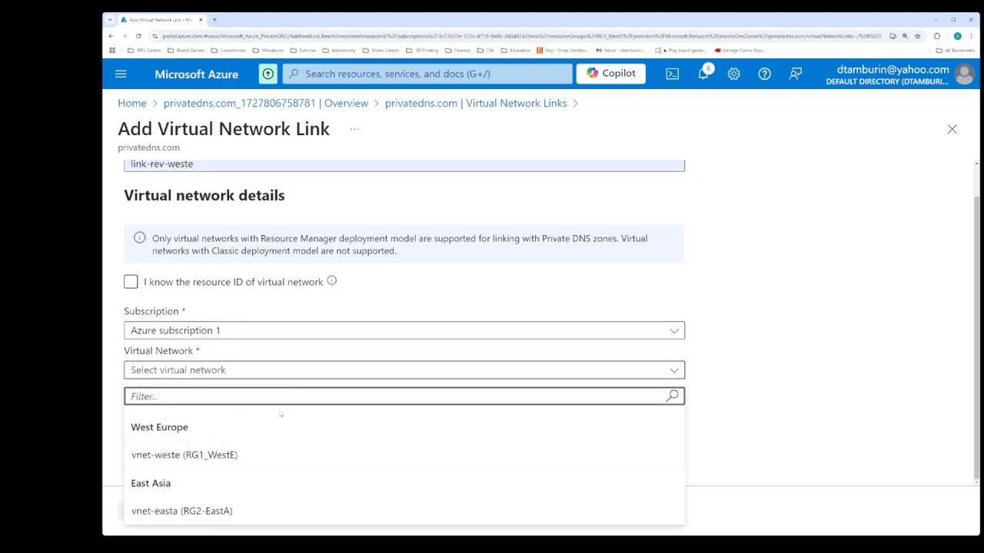
left_click(194, 461)
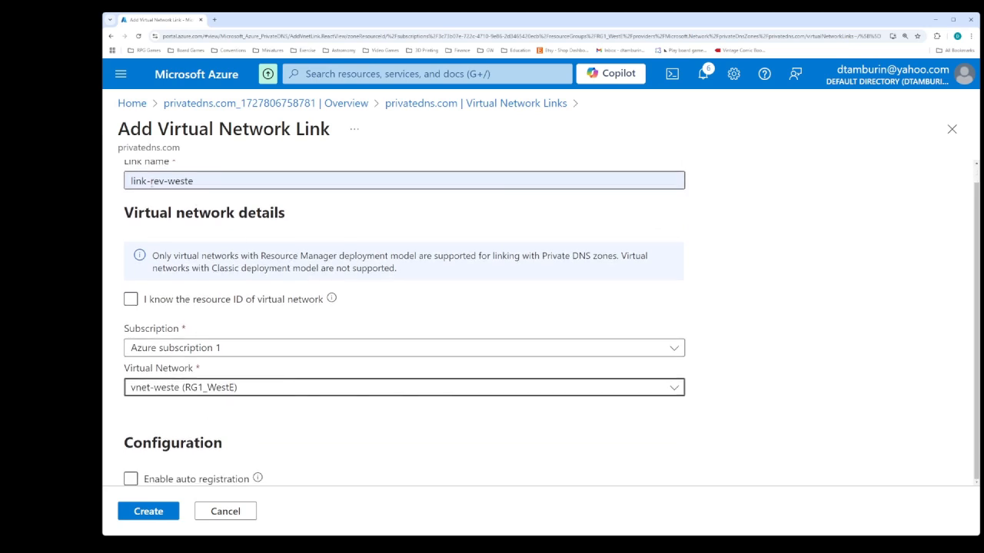
left_click(130, 479)
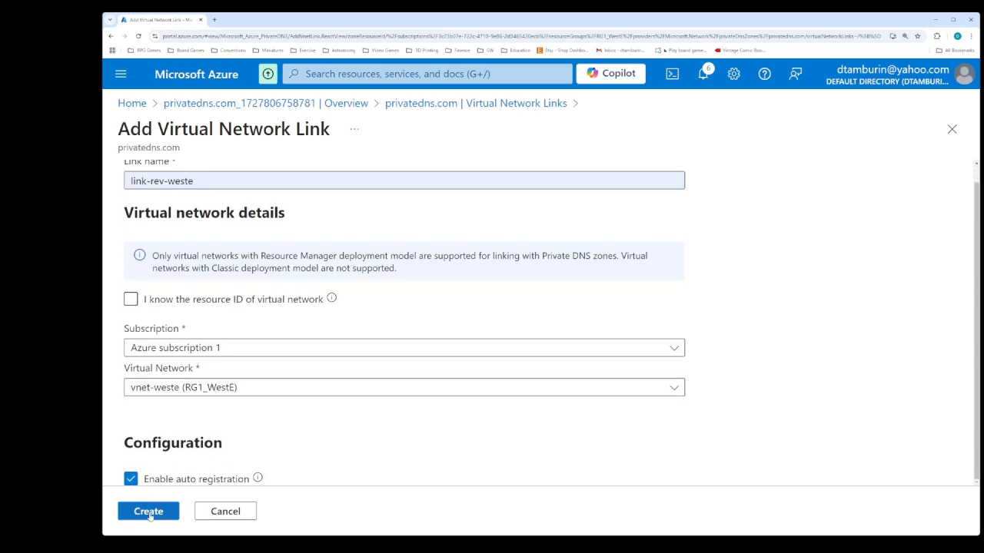
left_click(150, 513)
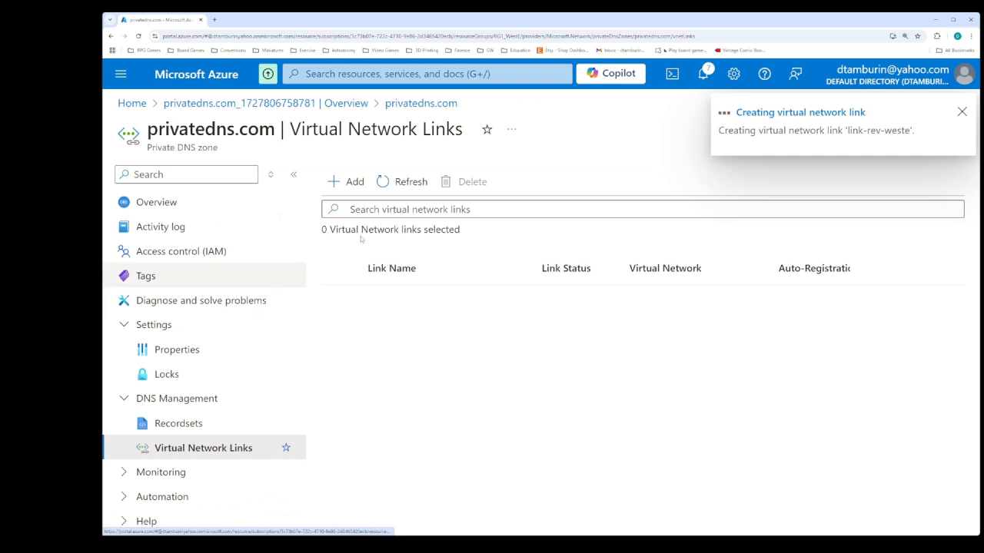
- Create a second virtual network link named link-rev-easta for vnet-easta (RG2-EastA) with auto registration enabled
left_click(353, 182)
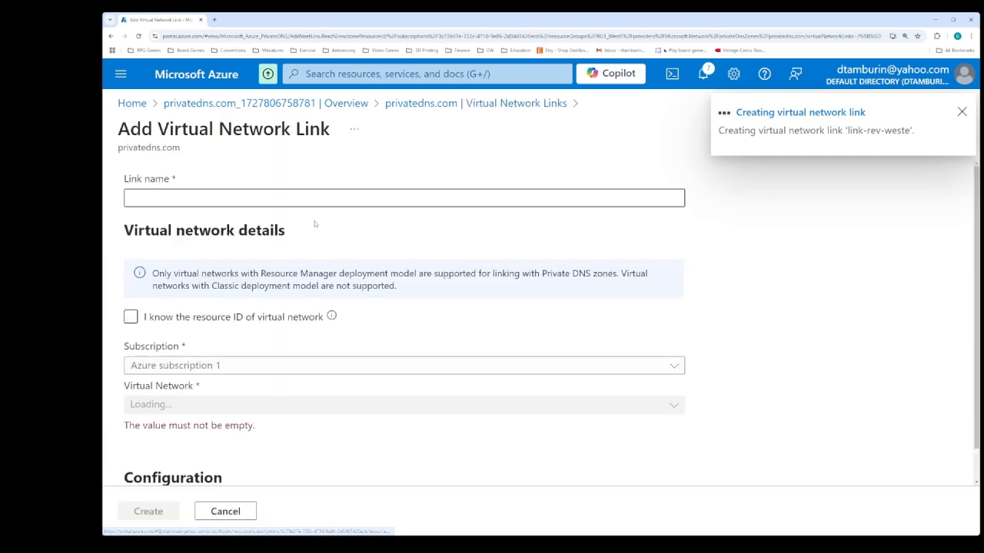
left_click(174, 199)
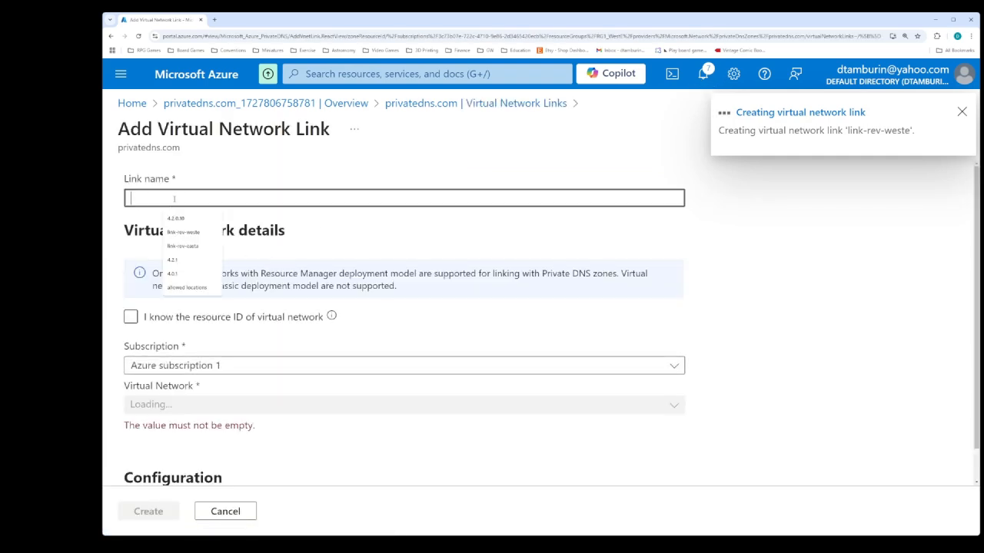
left_click(186, 247)
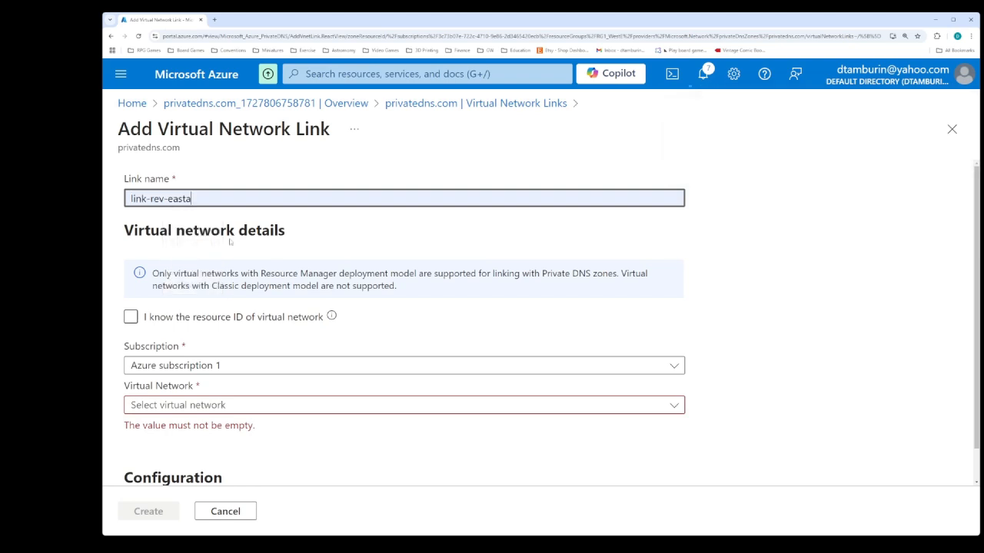
left_click(150, 405)
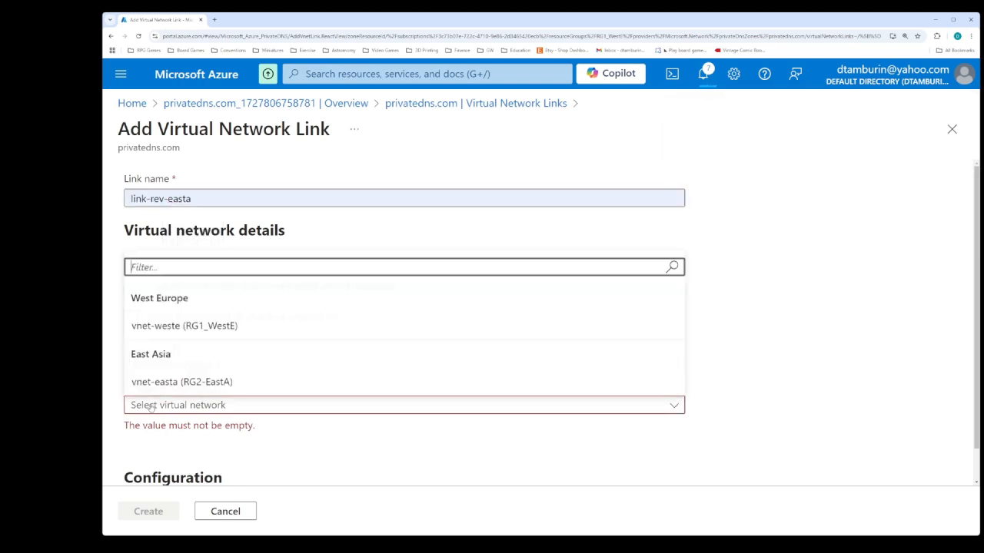
left_click(203, 382)
scroll(205, 385, "down", 1)
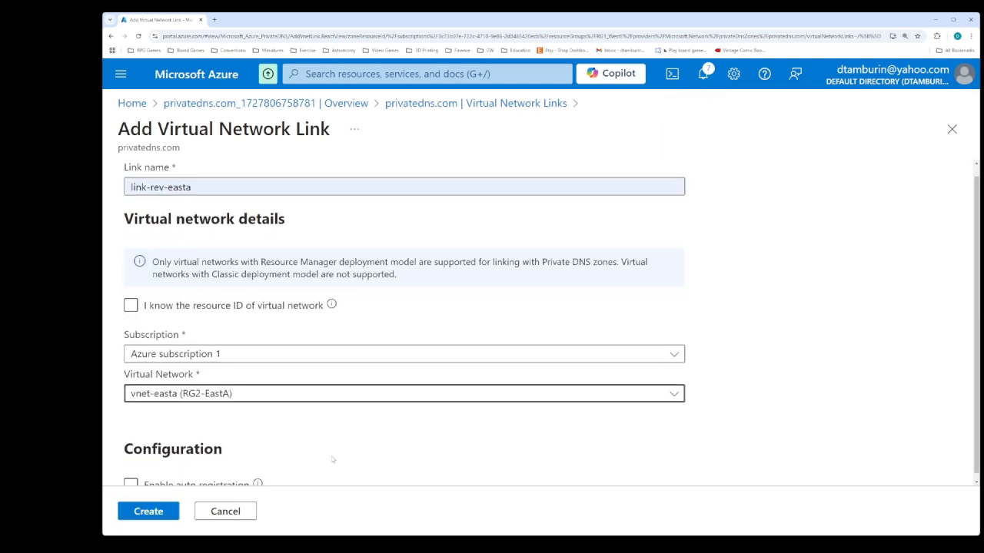
left_click(130, 479)
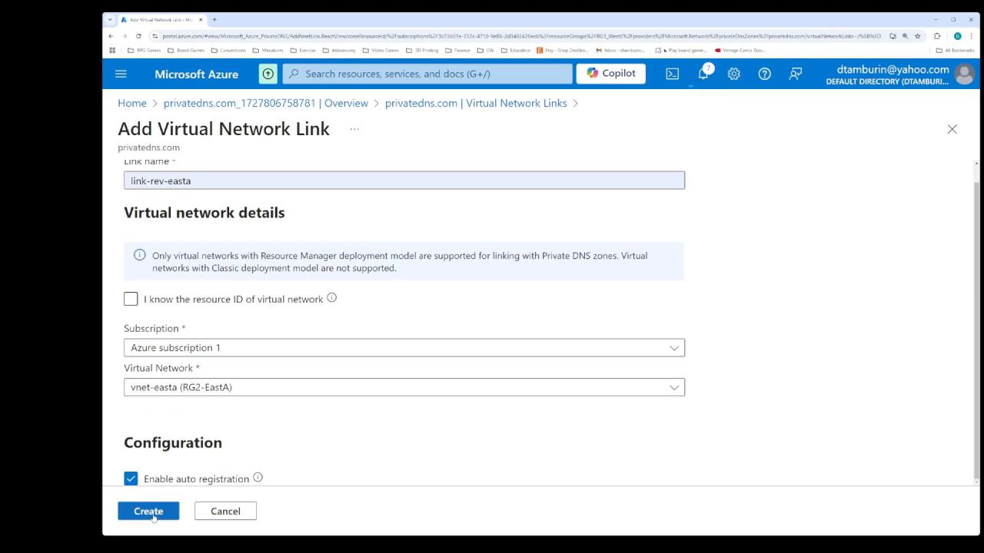
left_click(149, 512)
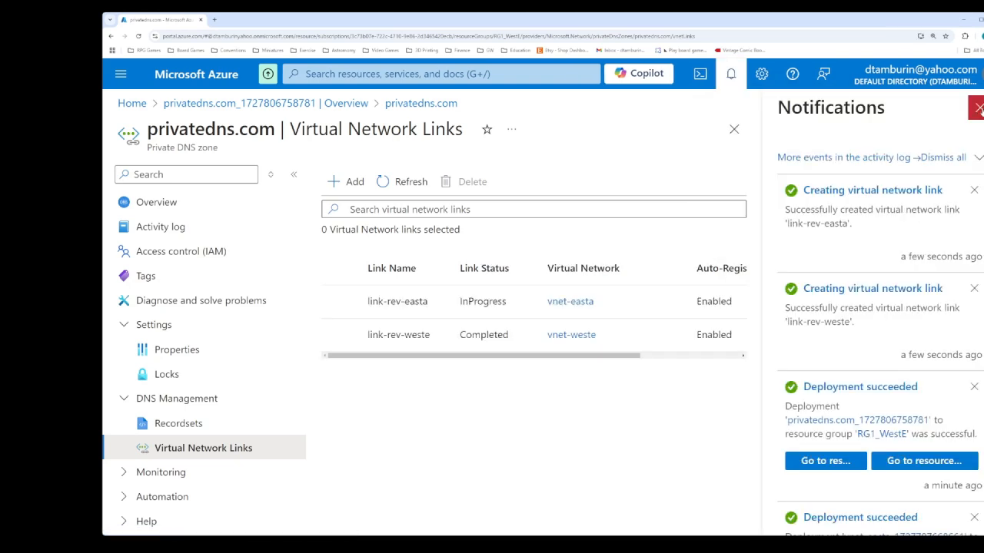
left_click(976, 108)
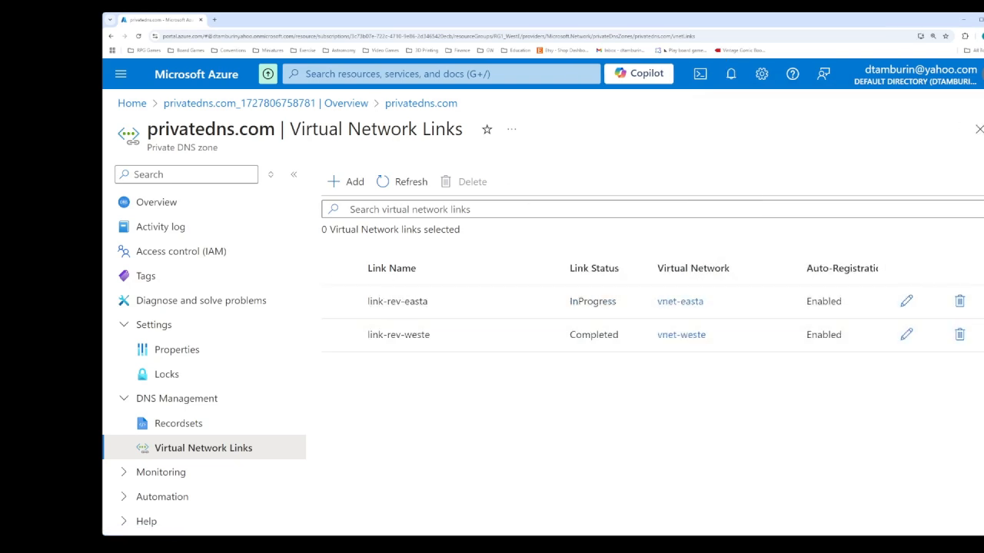
- Start creating a new virtual machine and assign it to the resource group RG1_WestE
left_click(430, 74)
scroll(539, 321, "down", 1)
scroll(539, 322, "down", 2)
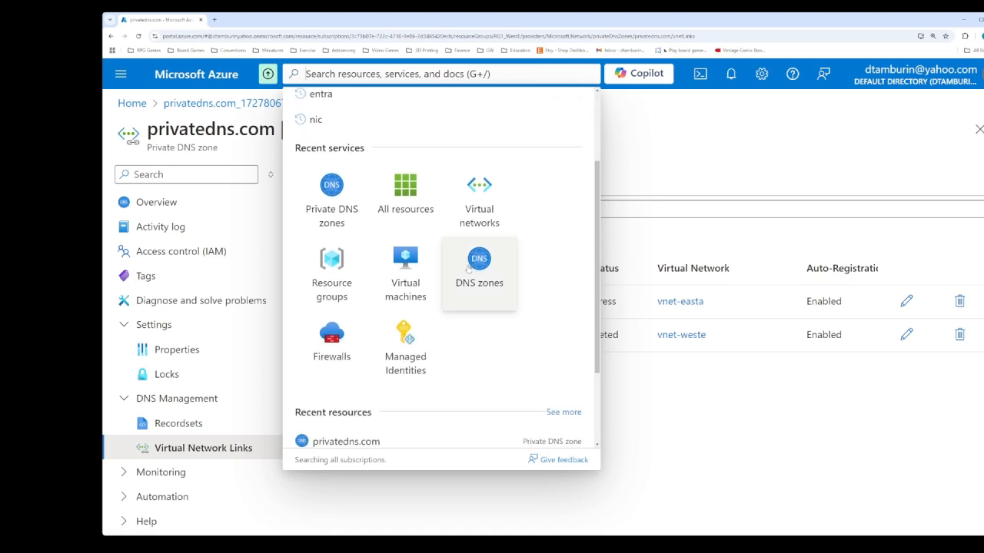
left_click(406, 265)
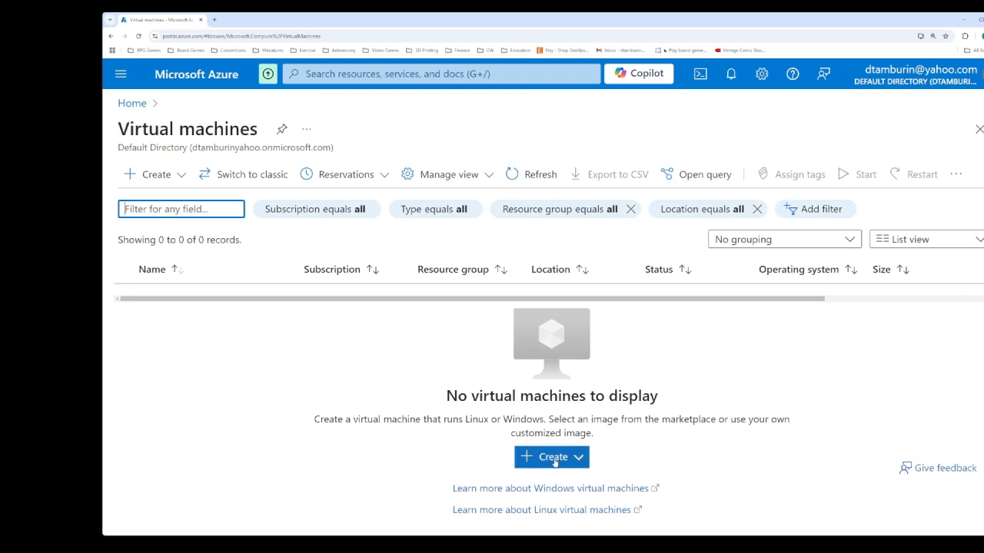
left_click(555, 460)
left_click(583, 310)
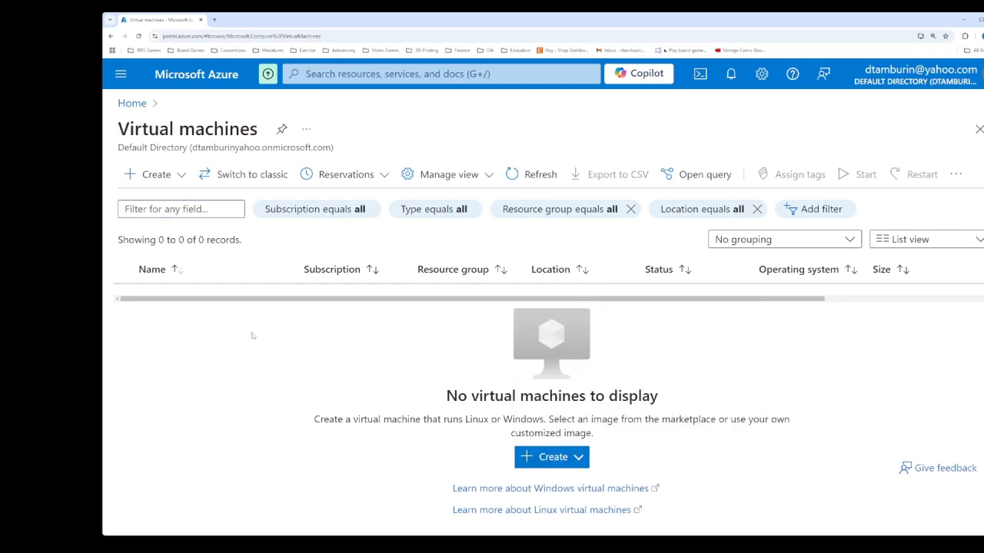
scroll(339, 263, "down", 3)
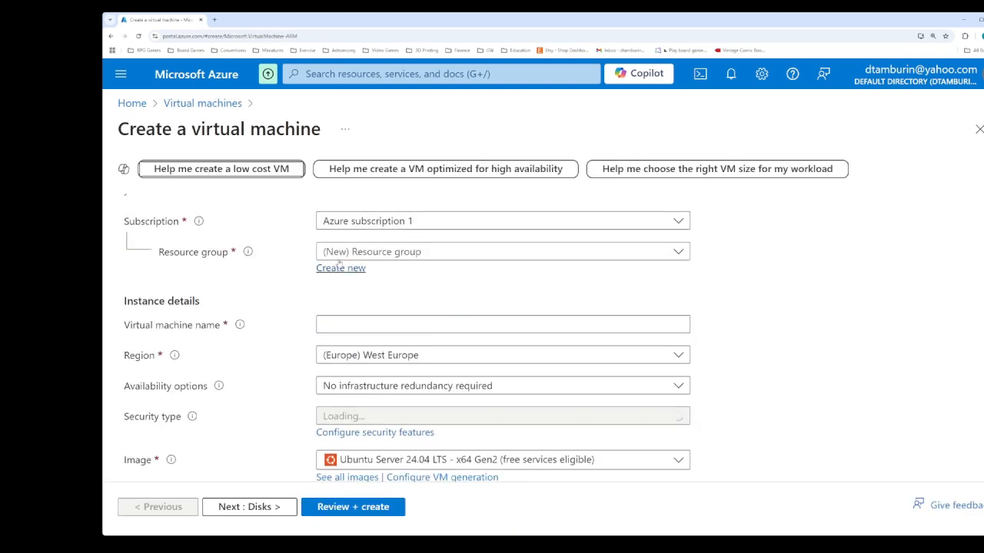
left_click(339, 254)
left_click(346, 326)
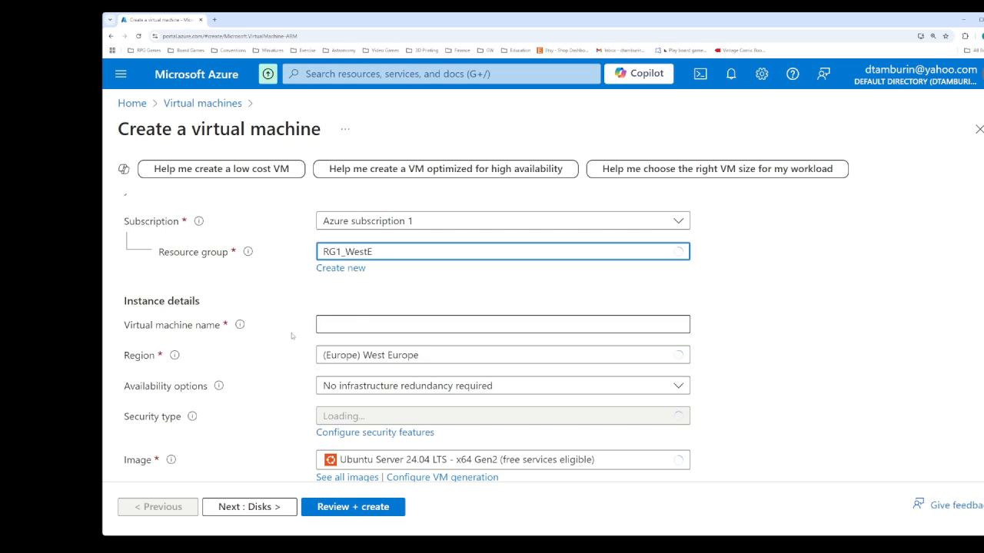
- Name the virtual machine vm1-weste and switch its availability zone from Zone 1 to Zone 3
scroll(291, 336, "down", 2)
left_click(358, 211)
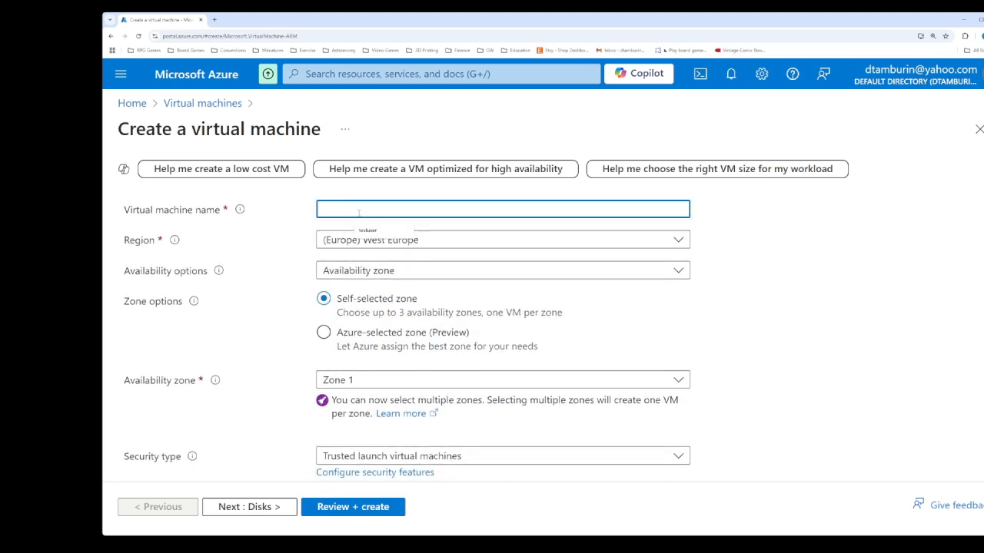
type("vm1-weste")
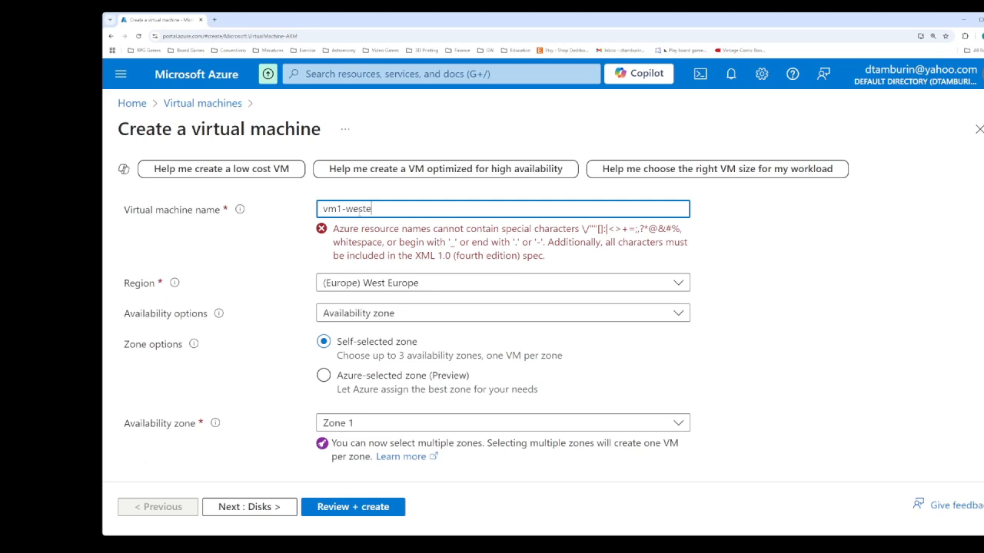
scroll(348, 281, "down", 2)
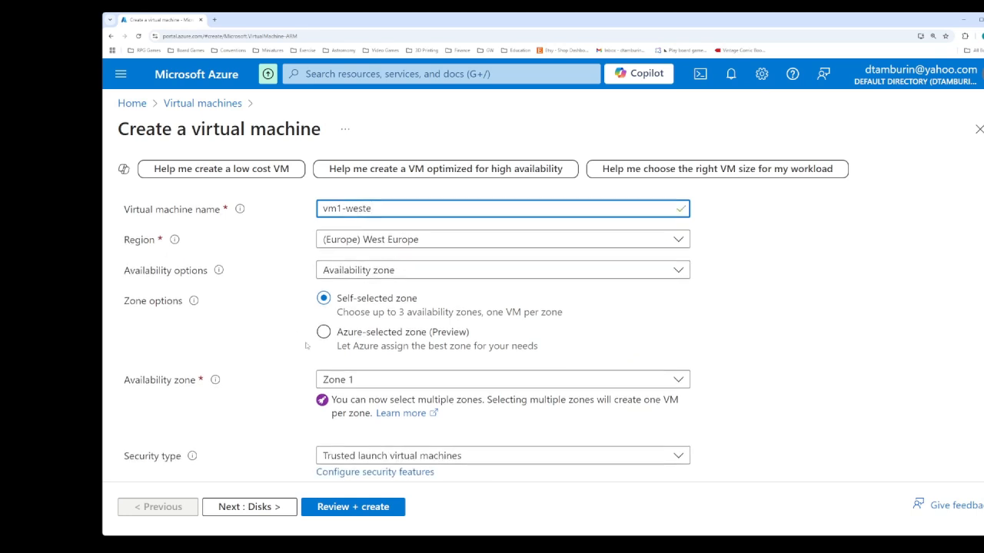
left_click(349, 264)
left_click(329, 286)
left_click(330, 335)
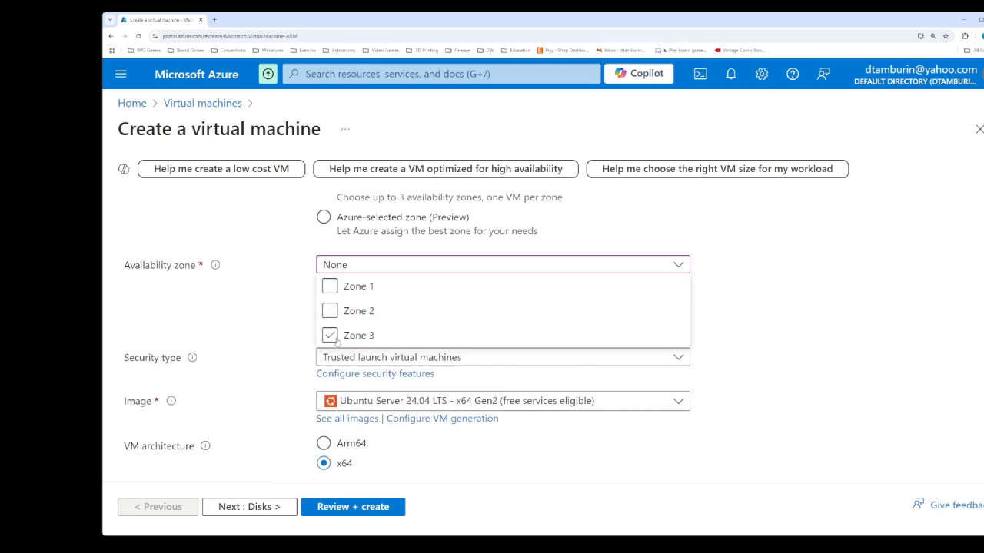
- Replace the default administrator username of vm1-weste with the account owner's username
scroll(292, 335, "down", 1)
scroll(454, 317, "down", 1)
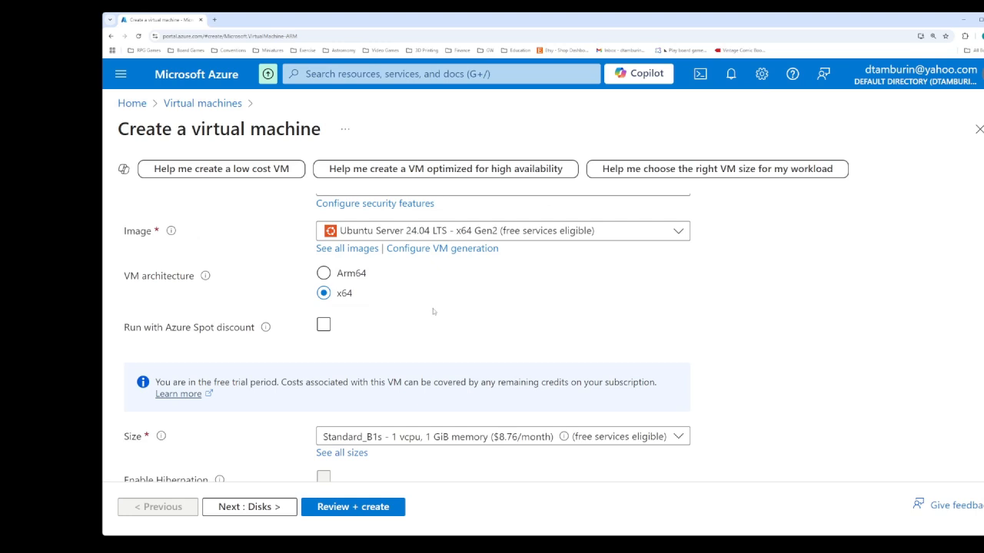
scroll(291, 351, "down", 2)
scroll(378, 335, "down", 3)
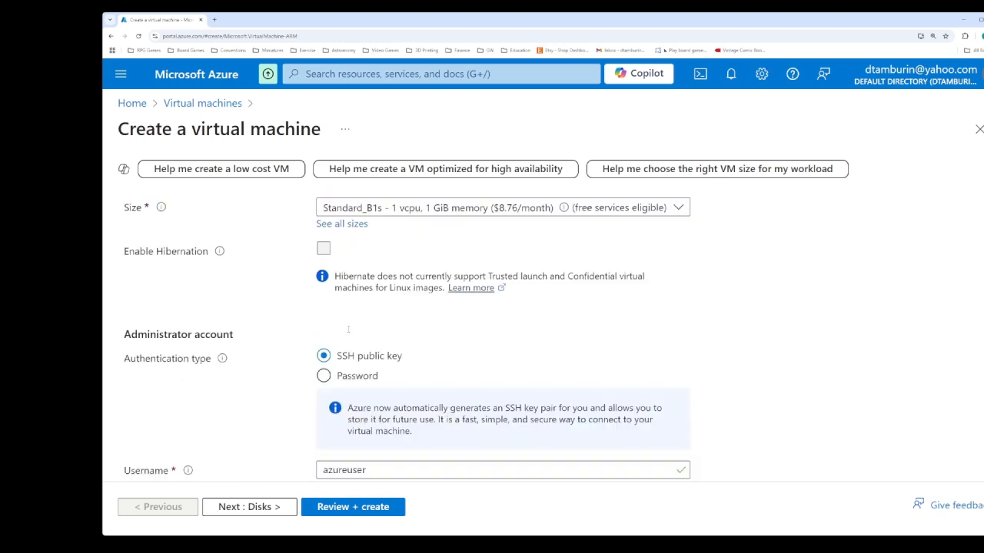
left_click_drag(384, 313, 269, 326)
type("dtambu")
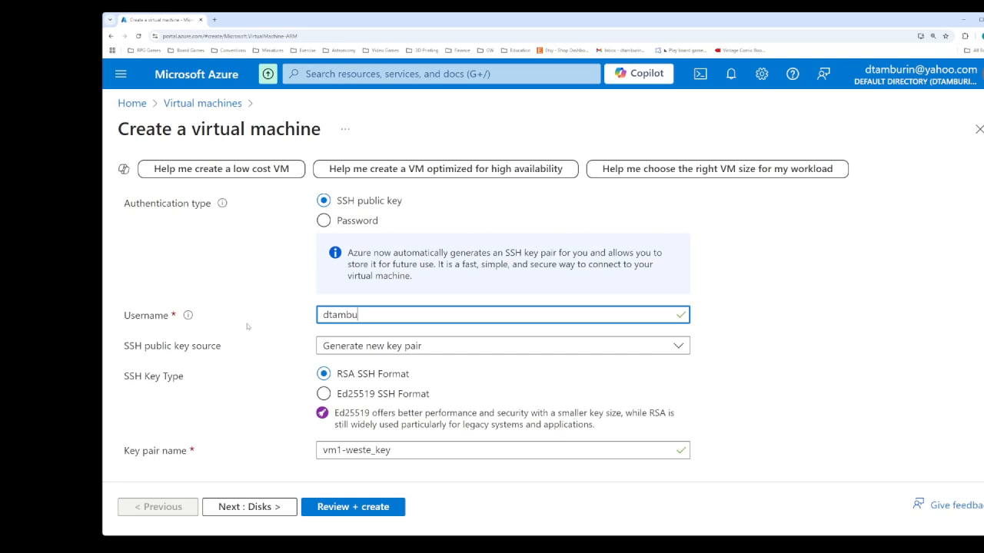
left_click(264, 322)
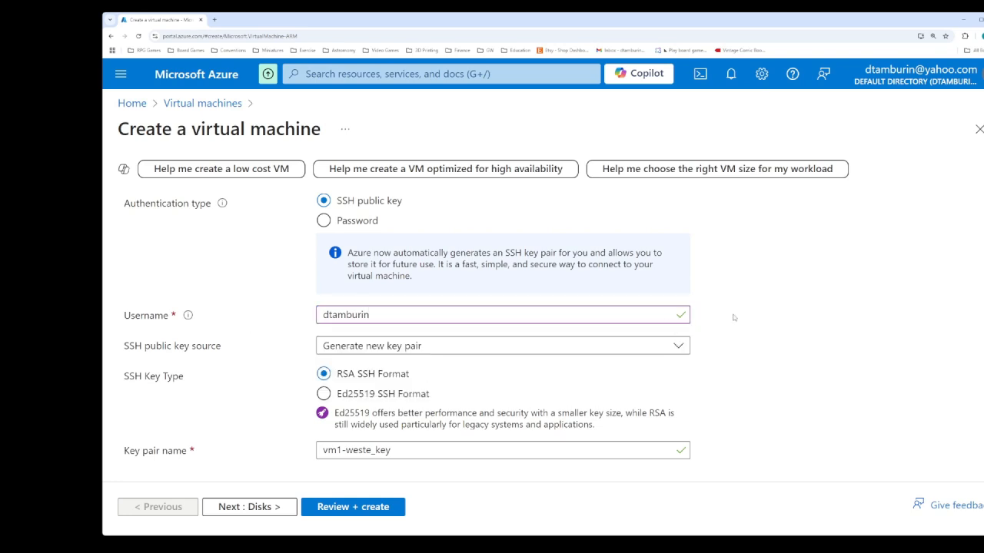
- Review the inbound port rules, disk settings and network interface settings of vm1-weste
scroll(730, 319, "down", 1)
scroll(306, 383, "down", 1)
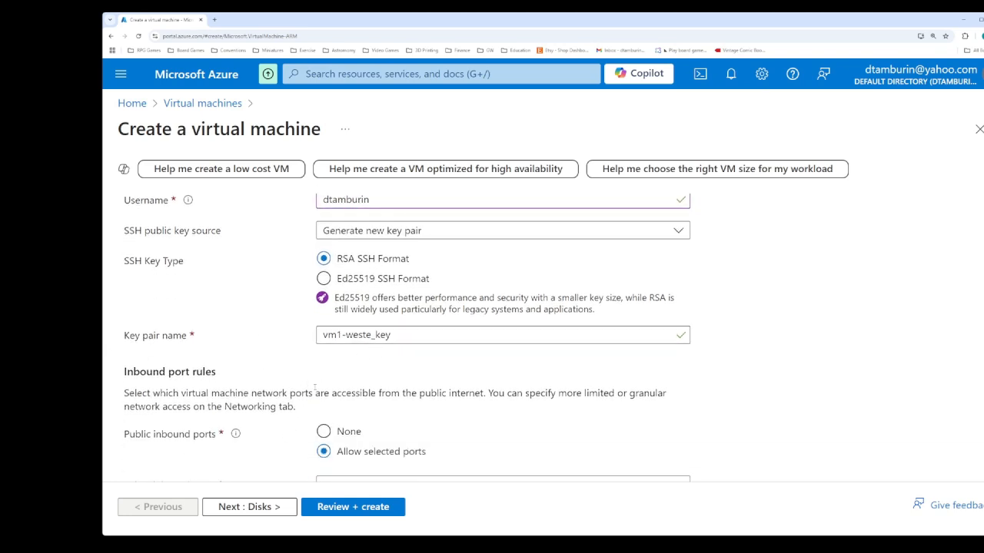
scroll(319, 412, "down", 1)
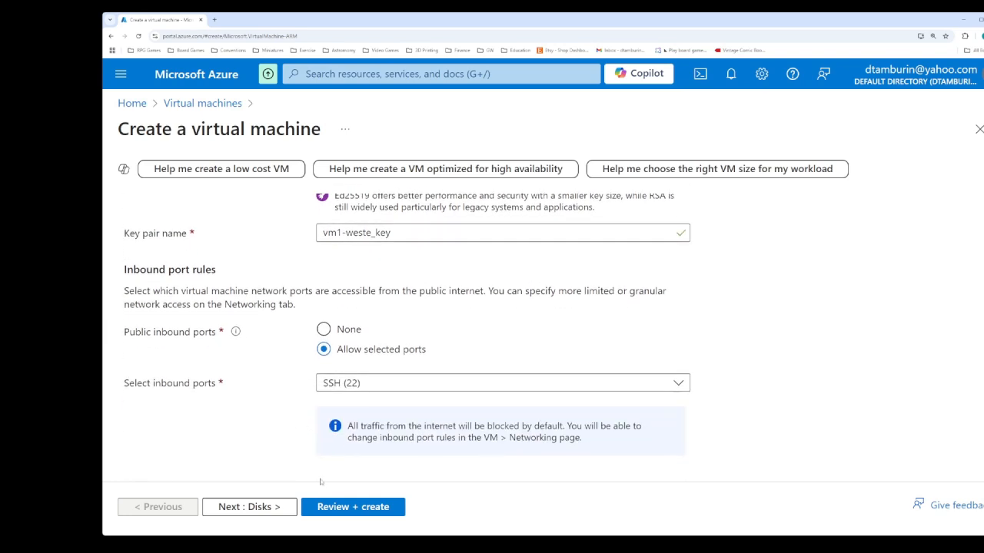
left_click(238, 507)
scroll(269, 443, "down", 3)
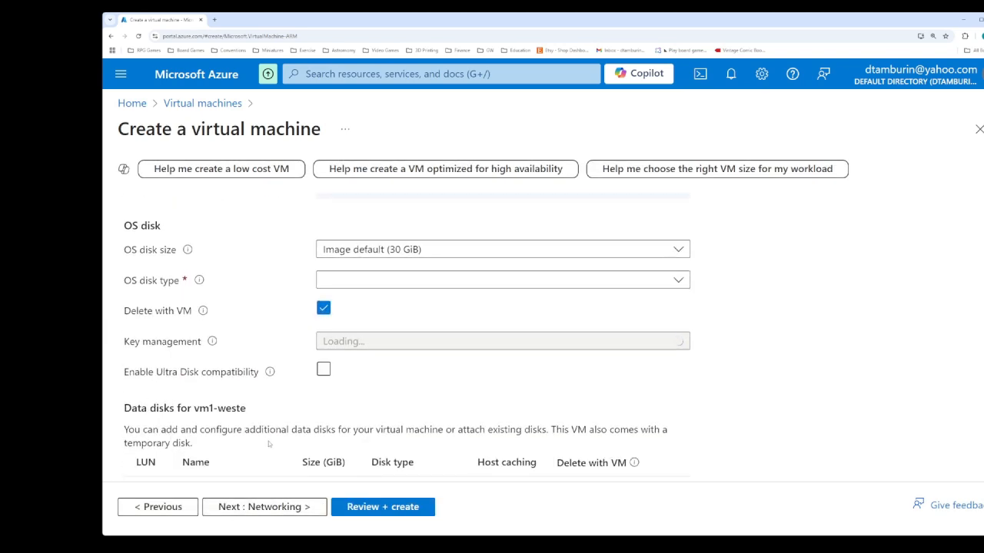
scroll(269, 443, "up", 3)
scroll(264, 443, "down", 1)
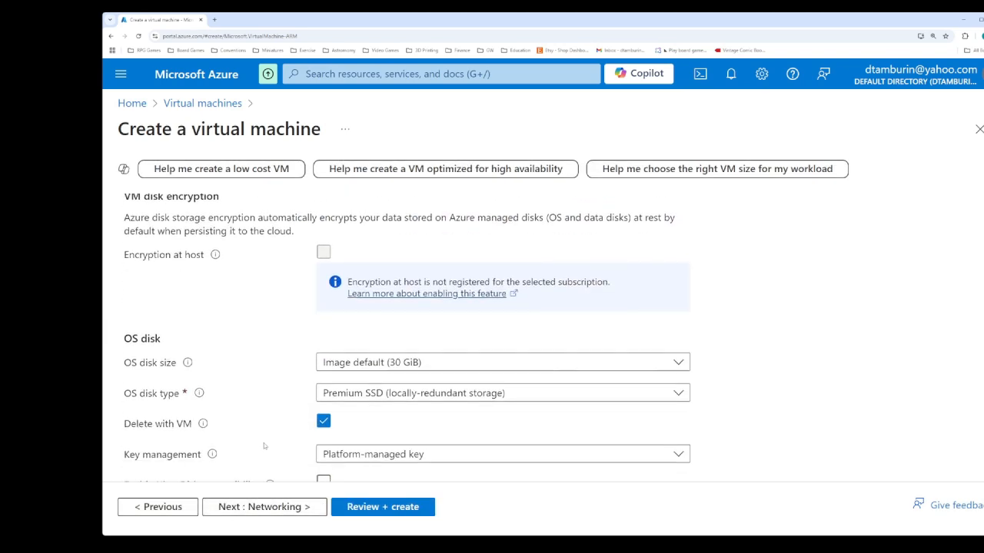
scroll(285, 452, "down", 3)
left_click(259, 507)
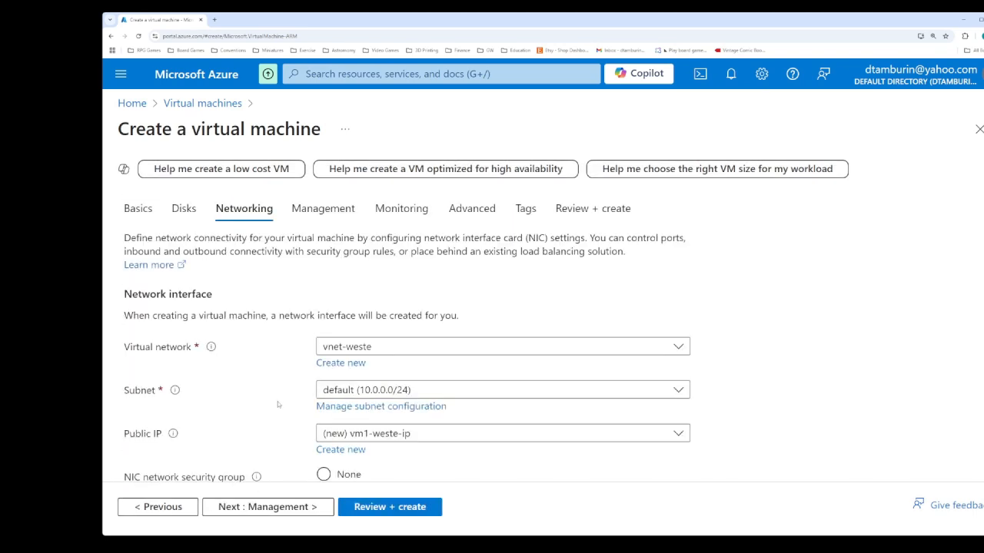
scroll(279, 399, "down", 3)
scroll(279, 399, "up", 2)
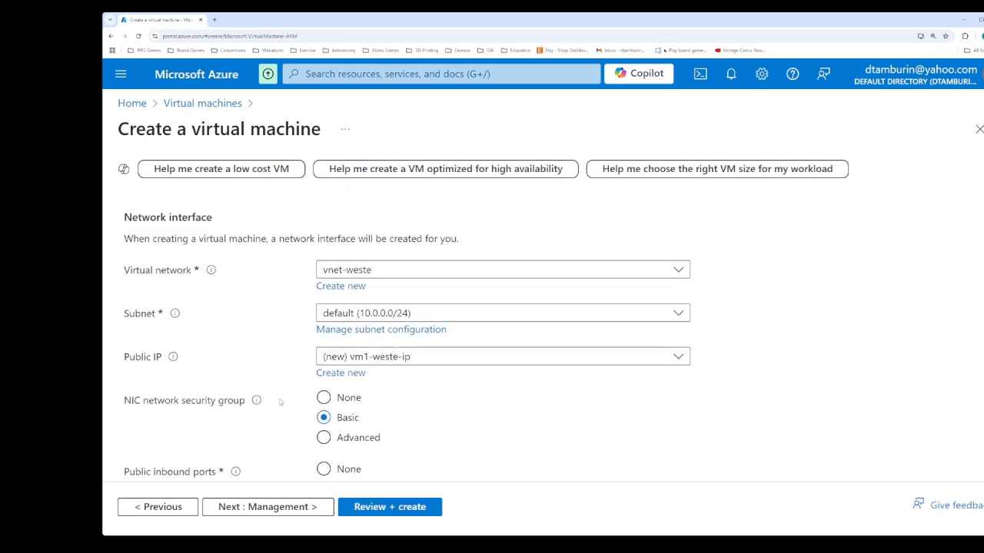
scroll(280, 401, "down", 5)
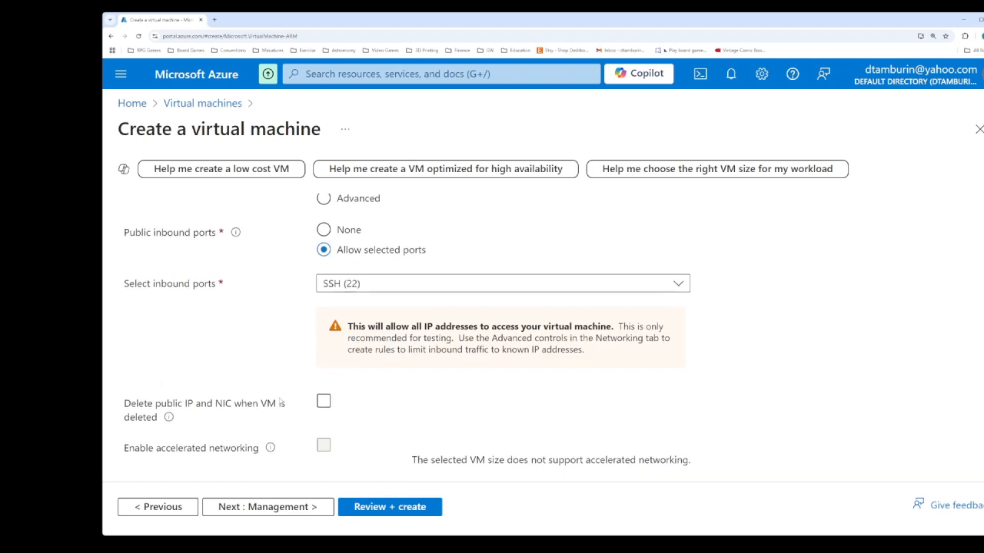
- Validate and create vm1-weste, downloading the private key of its new key pair
left_click(377, 509)
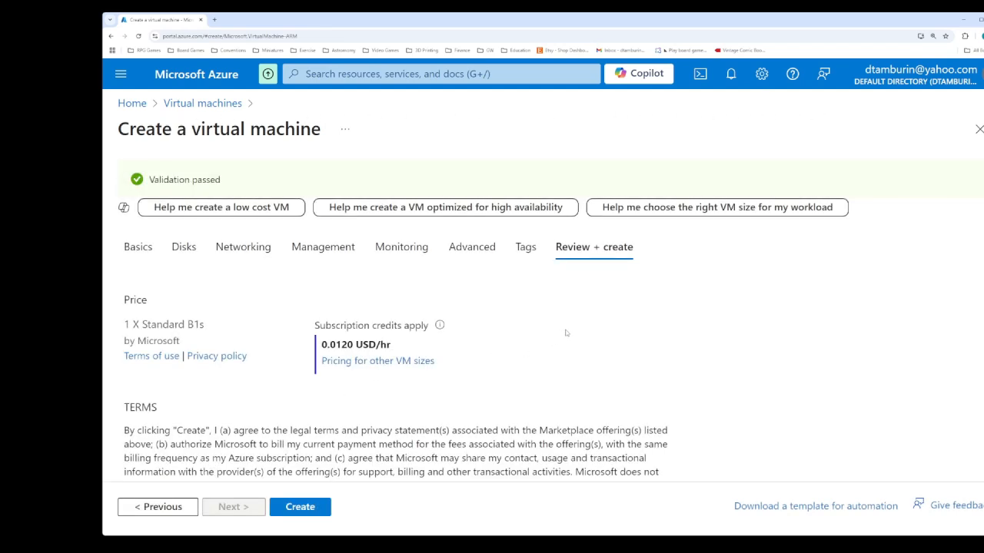
left_click(300, 507)
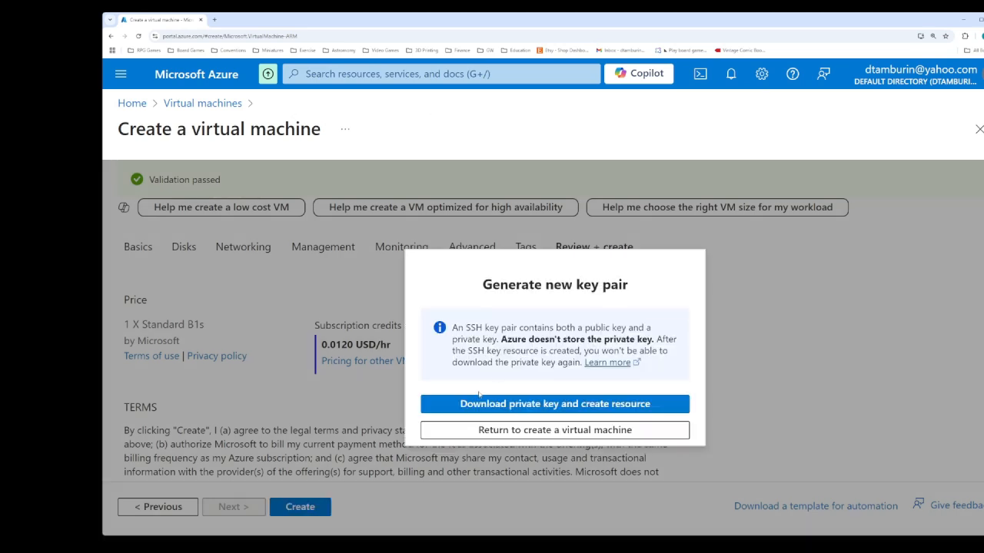
left_click(469, 404)
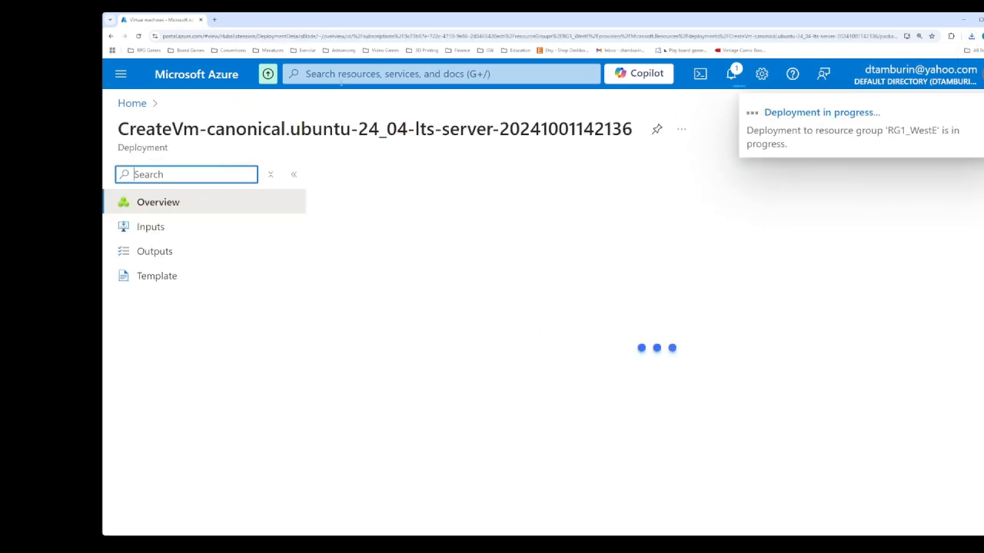
- Start creating a second virtual machine and assign it to the resource group RG2-EastA
left_click(291, 74)
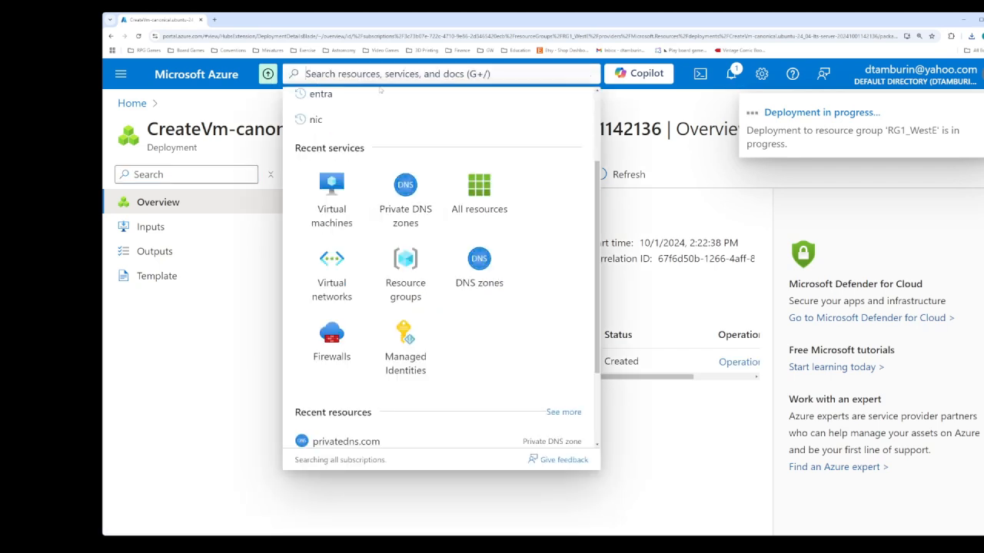
left_click(332, 198)
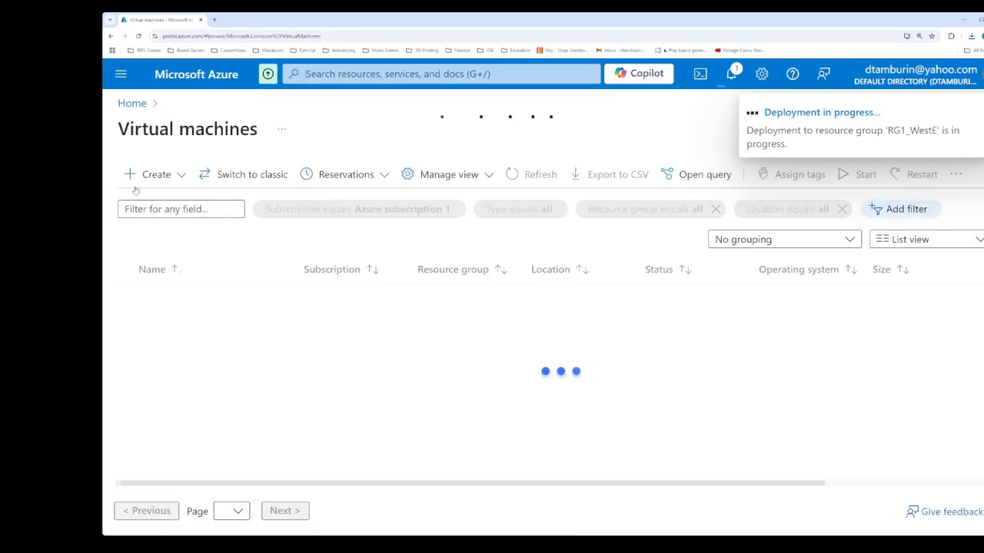
left_click(156, 175)
left_click(196, 211)
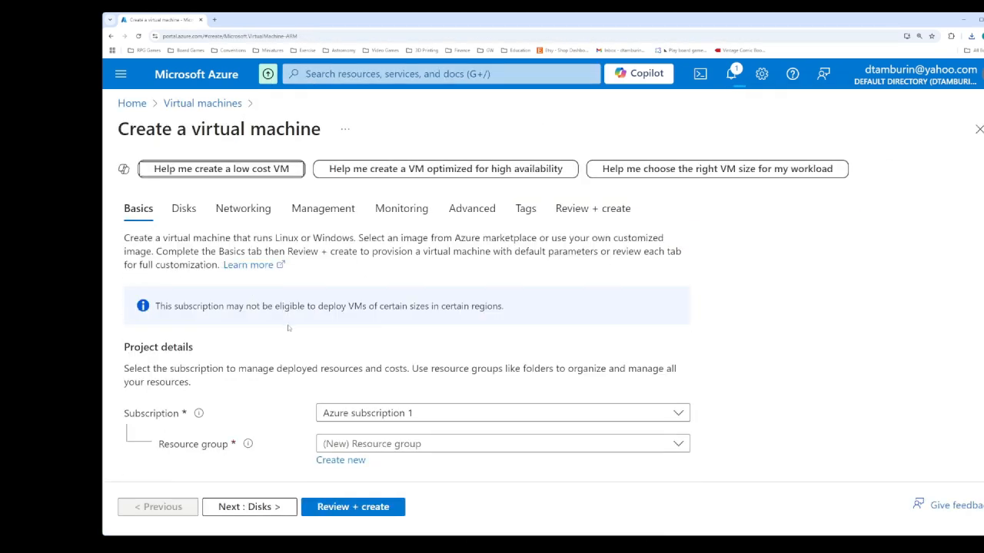
scroll(279, 330, "down", 3)
left_click(369, 252)
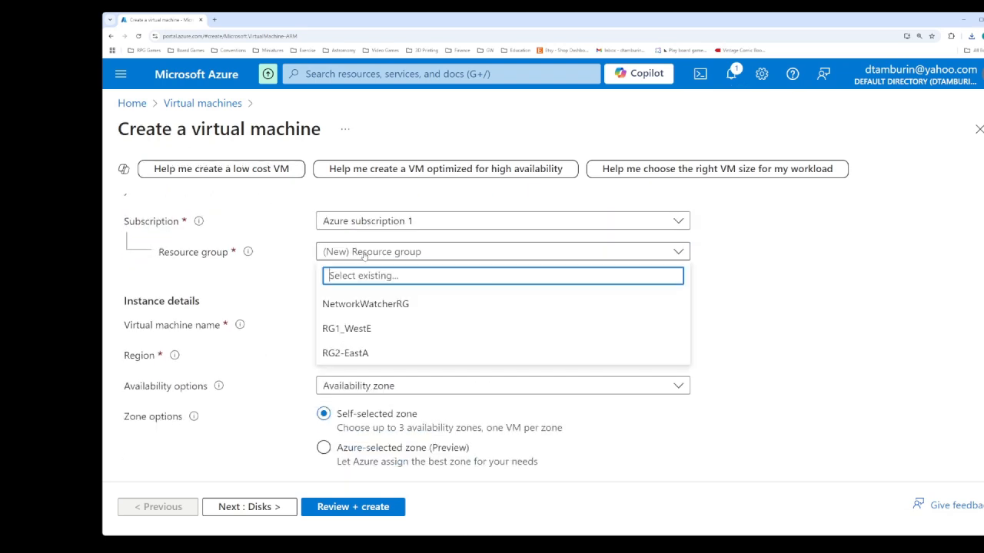
left_click(382, 358)
- Name the second virtual machine vm2-easta and set its availability zone to Zone 3 only
left_click(365, 323)
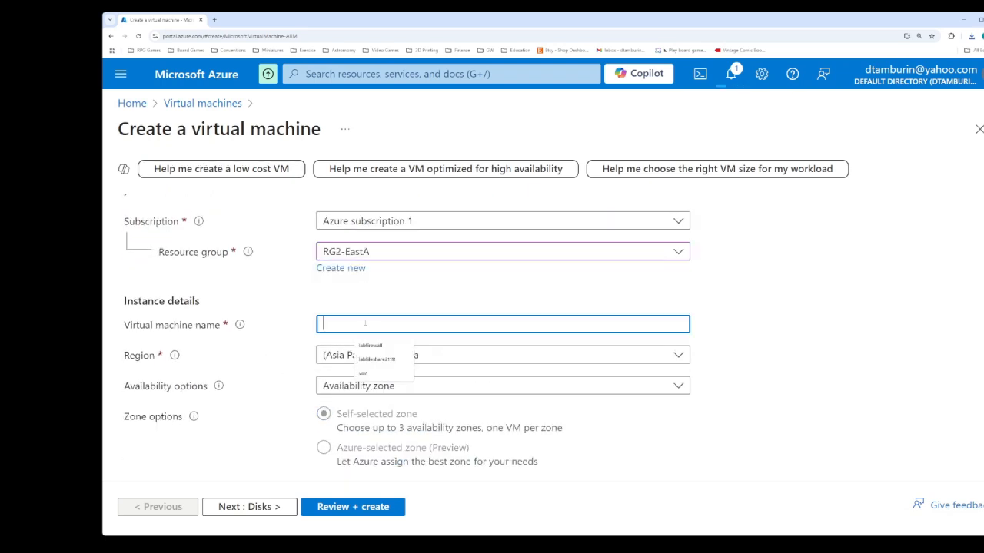
type("vm2")
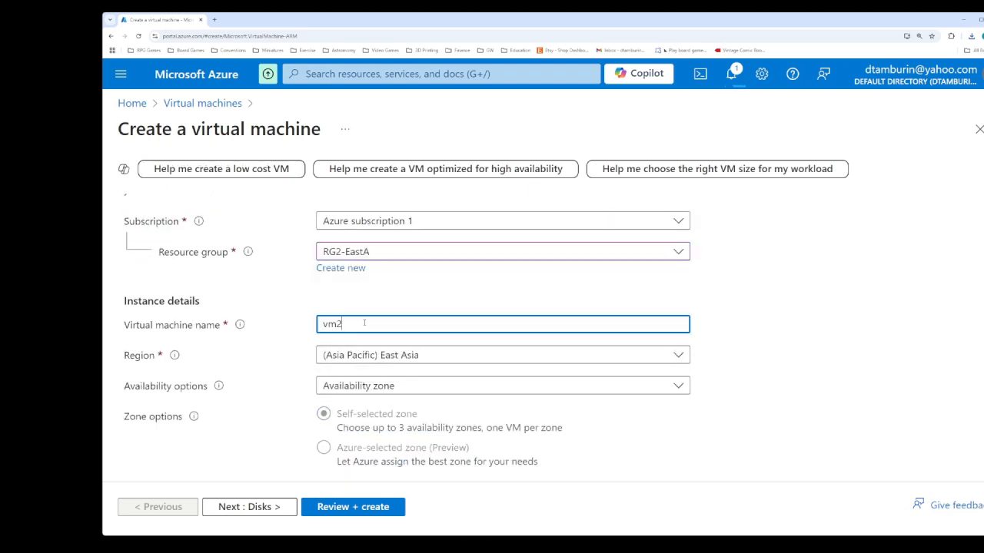
type("-east")
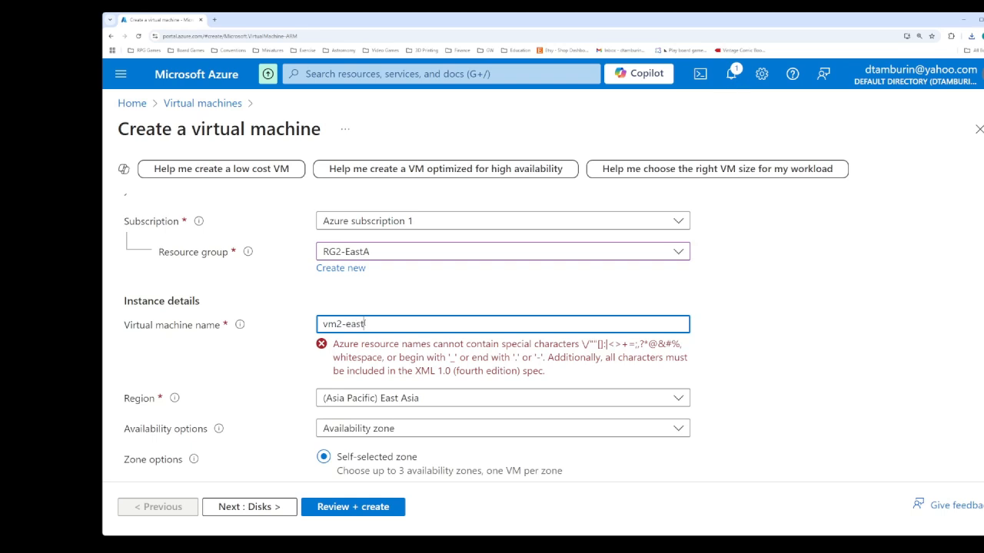
type("a")
scroll(304, 353, "down", 4)
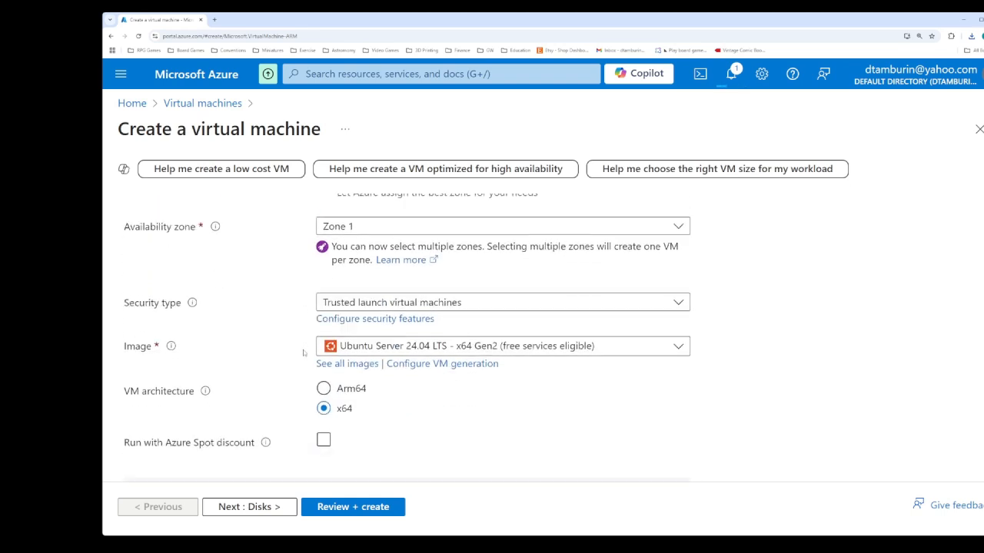
left_click(330, 296)
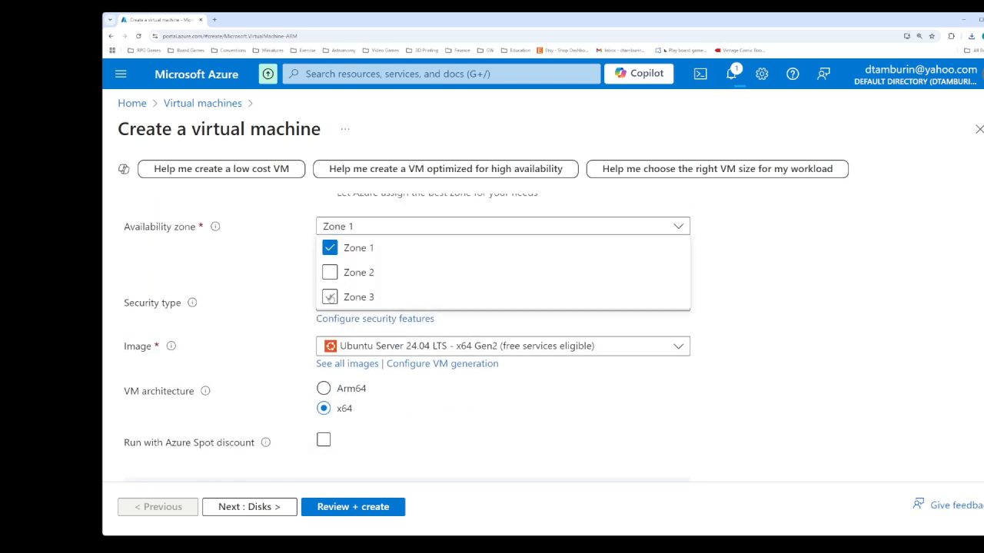
left_click(332, 263)
left_click(329, 285)
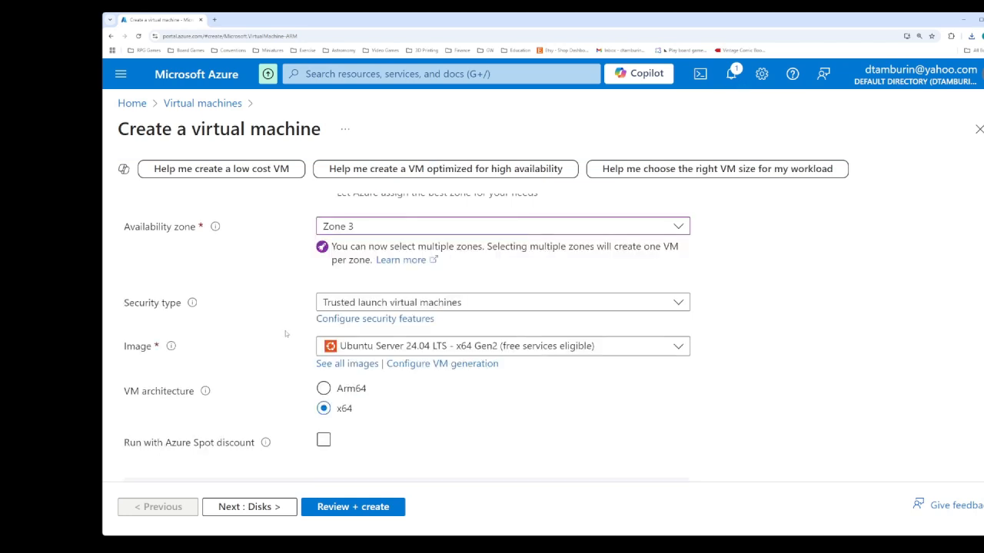
- Replace the default administrator username of vm2-easta with the account owner's username and dismiss the deployment notification
scroll(285, 330, "down", 7)
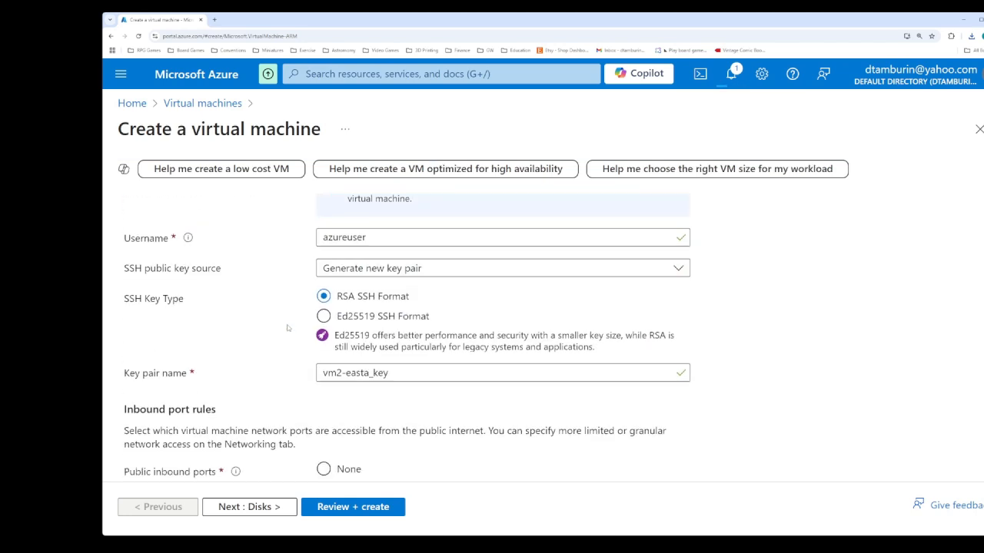
left_click_drag(377, 239, 282, 244)
type("dtamburin")
left_click(275, 249)
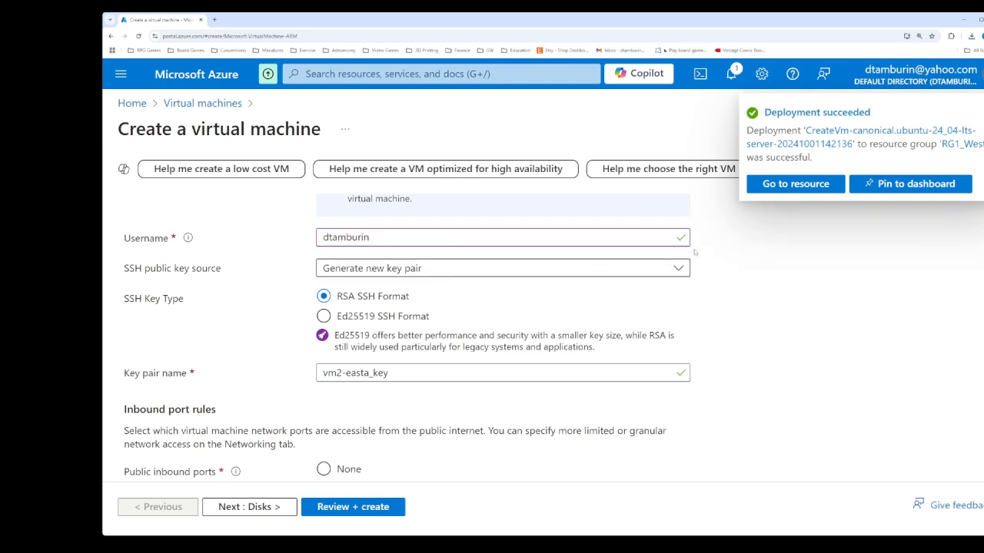
left_click(982, 113)
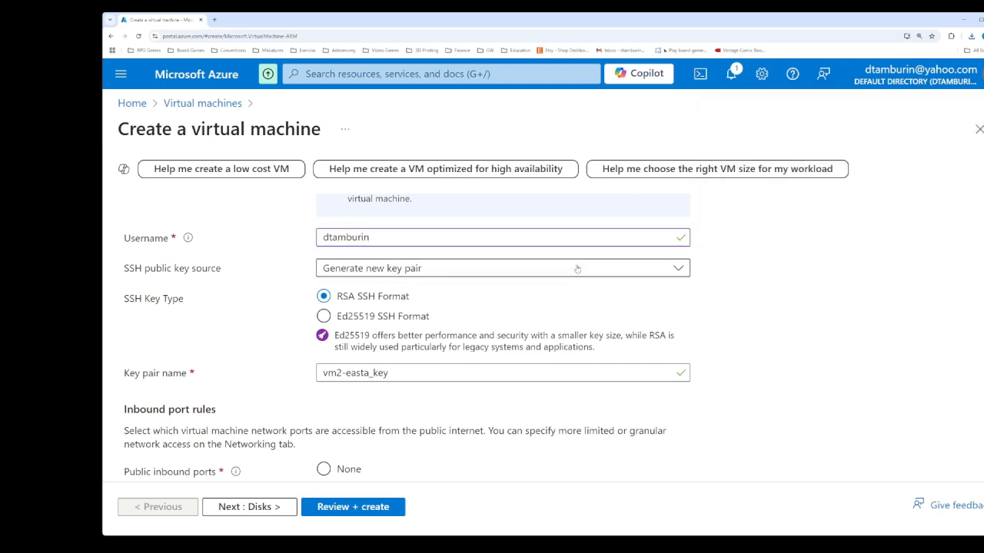
- Use the existing Azure-stored key vm1-weste_key as the SSH public key for vm2-easta and submit the configuration for validation
left_click(577, 268)
left_click(412, 318)
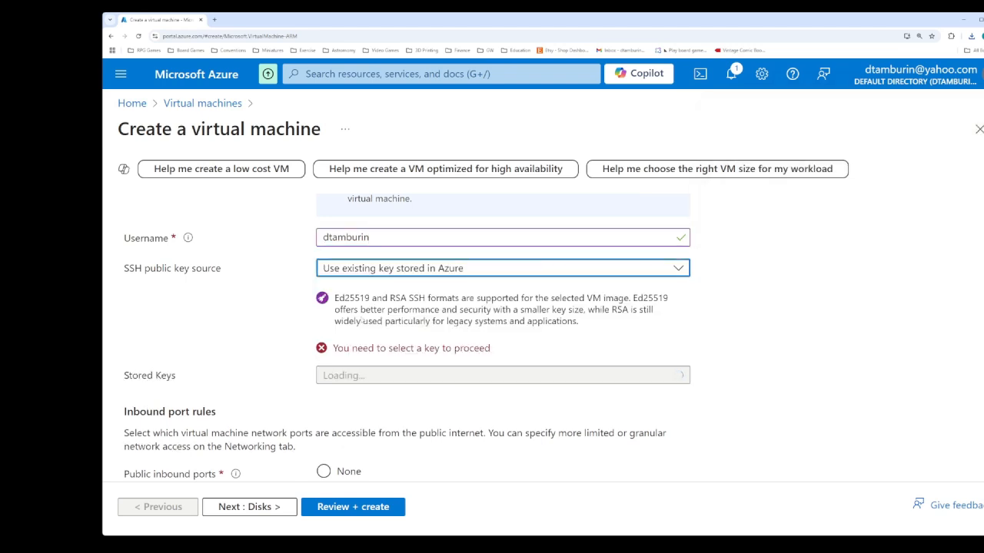
left_click(334, 374)
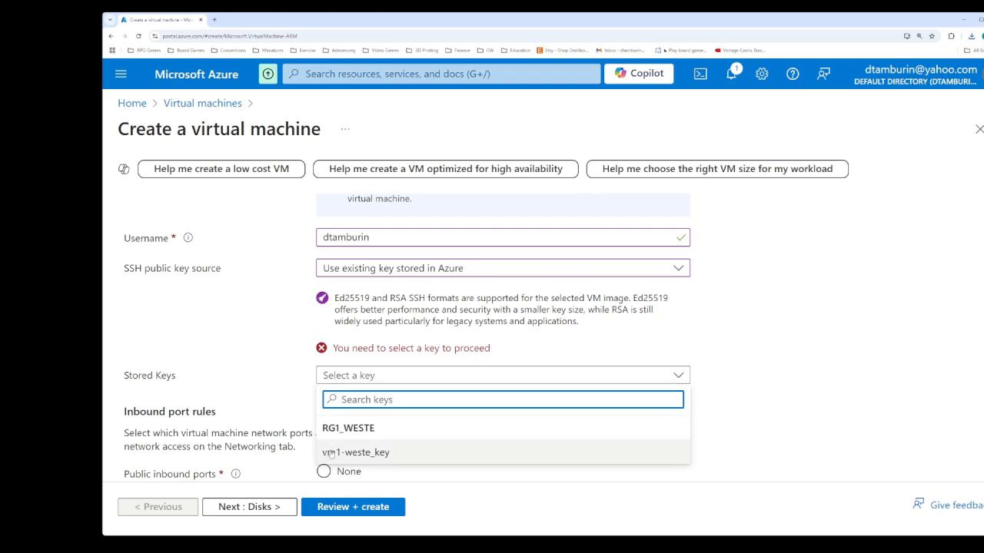
left_click(357, 451)
scroll(677, 351, "down", 1)
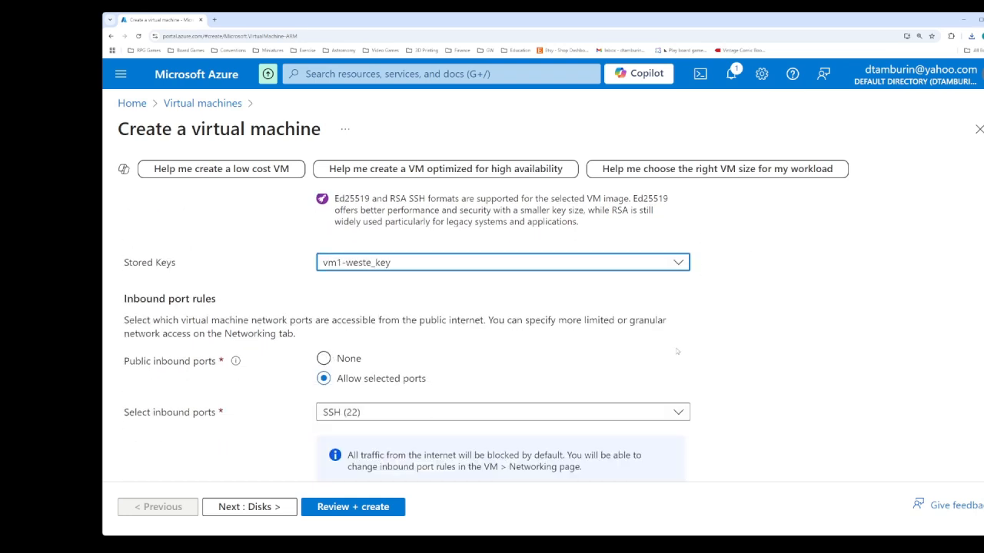
left_click(356, 507)
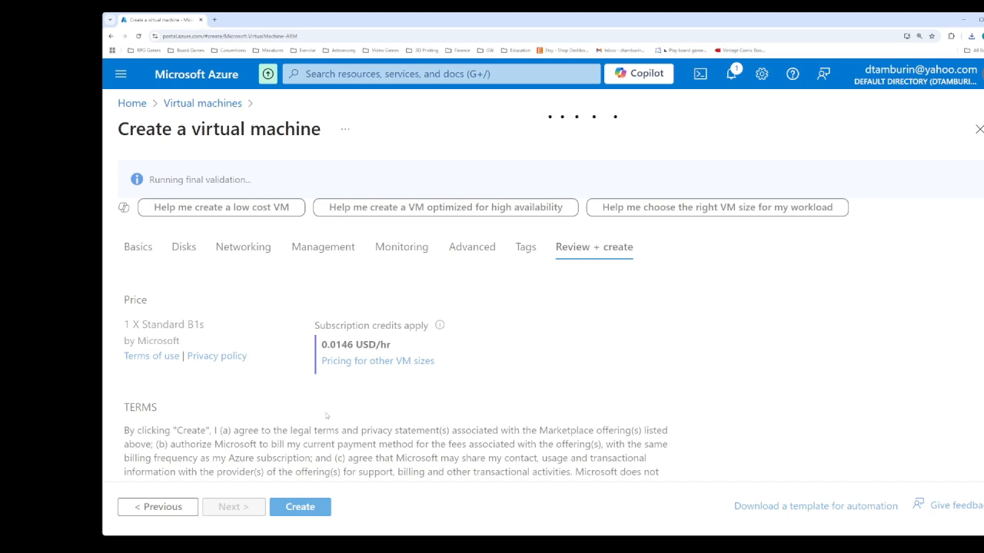
- Create the vm2-easta virtual machine from the reviewed configuration
left_click(302, 507)
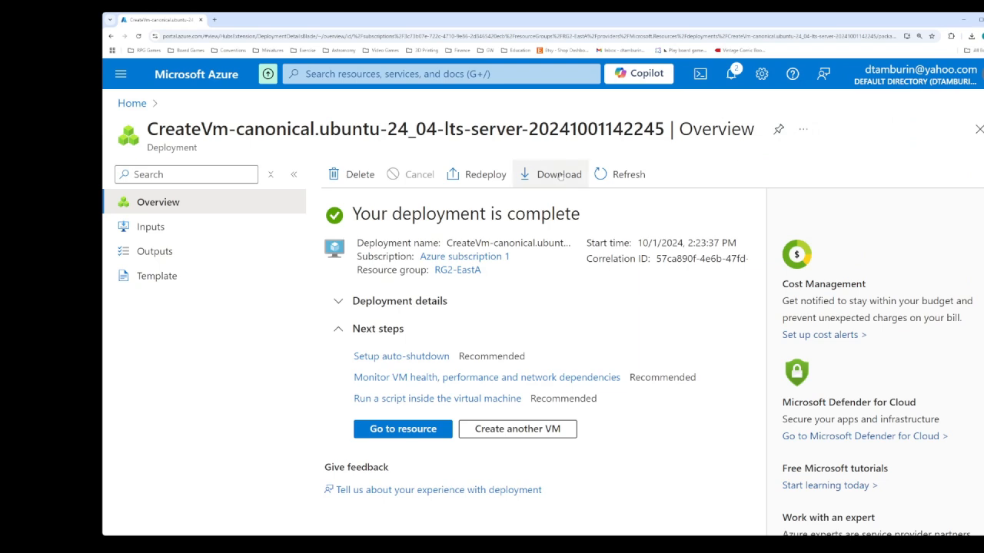
- Open the record sets of the private DNS zone privatedns.com and refresh them to check the virtual machine records
left_click(334, 76)
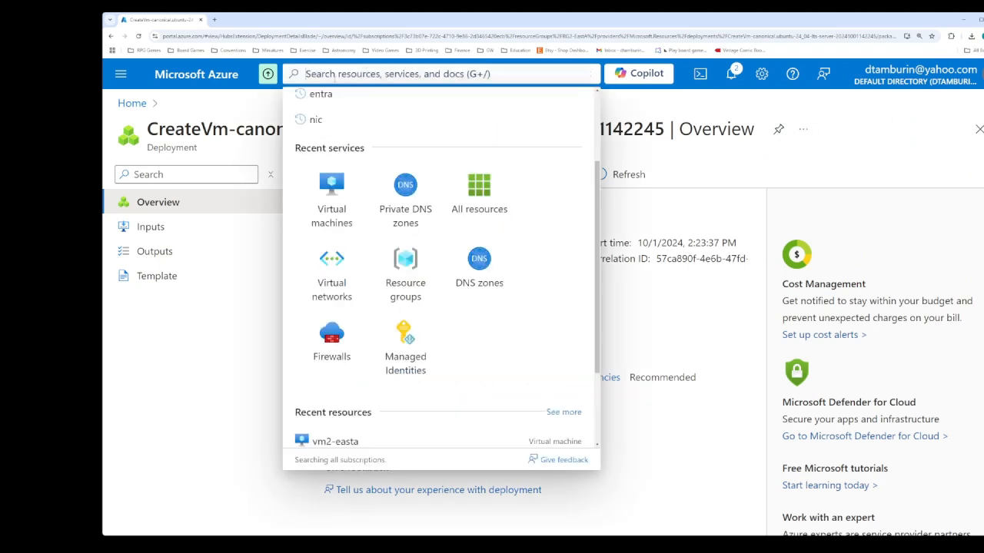
left_click(402, 183)
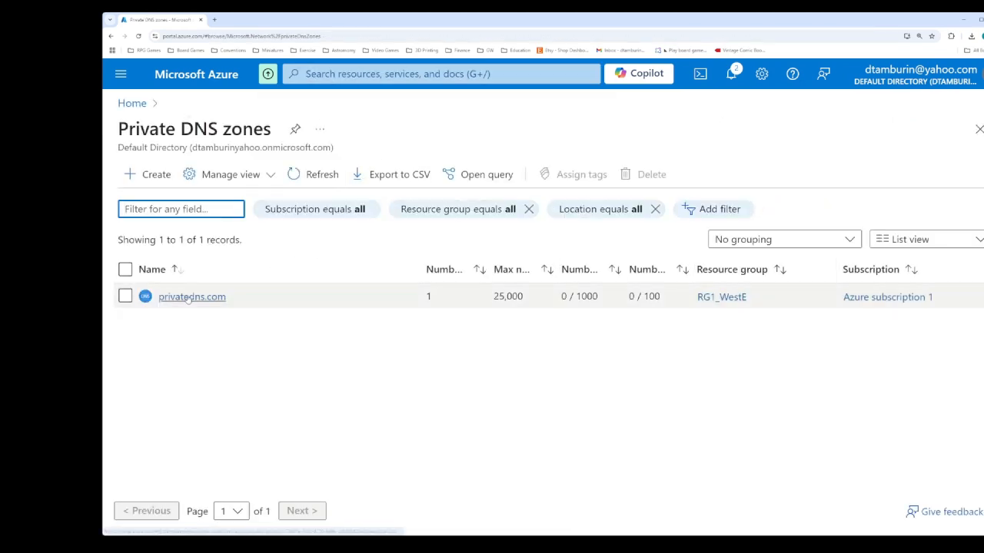
left_click(188, 295)
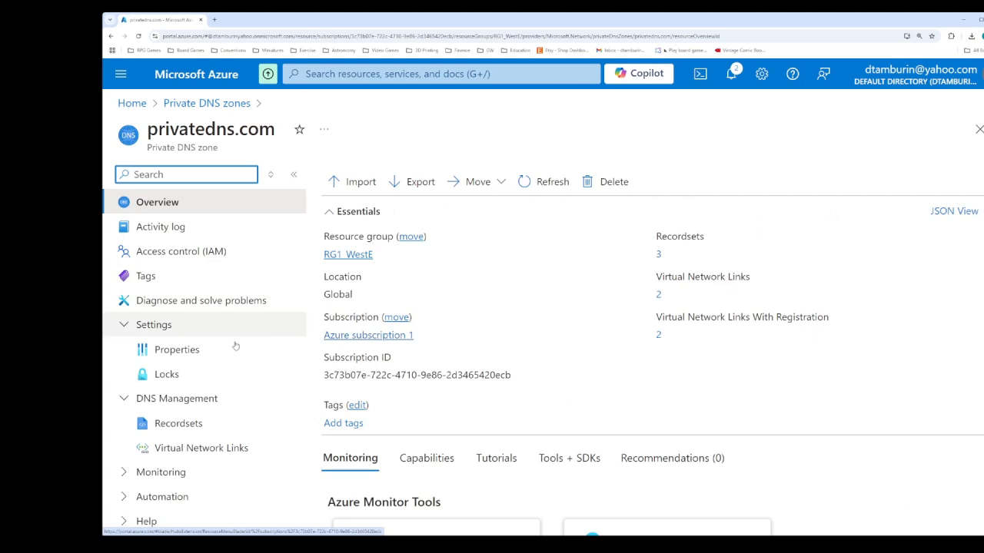
left_click(193, 423)
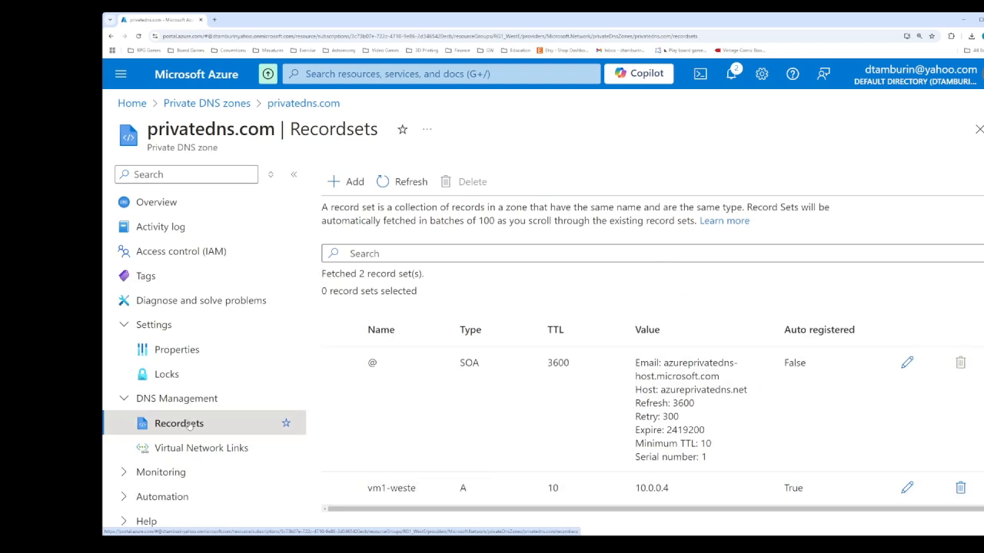
left_click(401, 182)
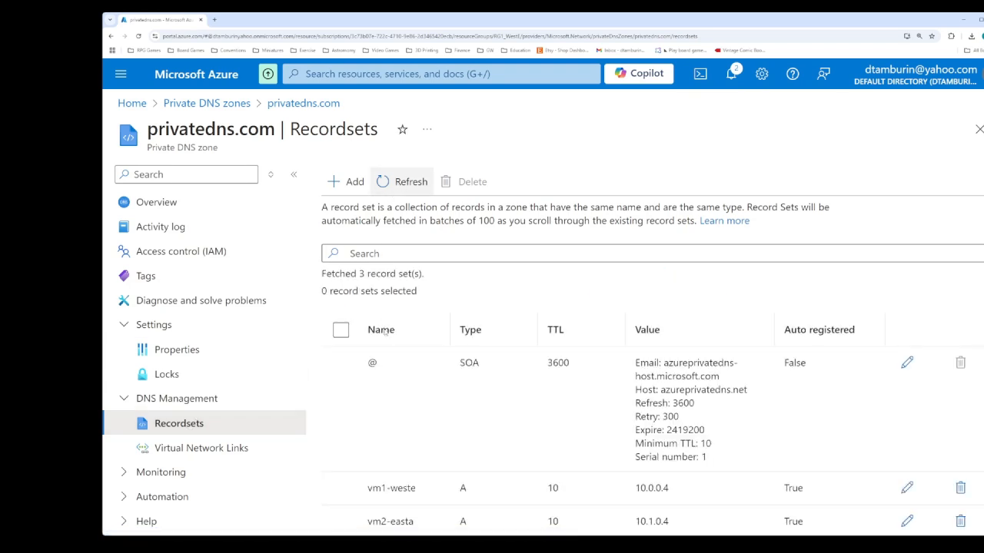
scroll(384, 330, "down", 1)
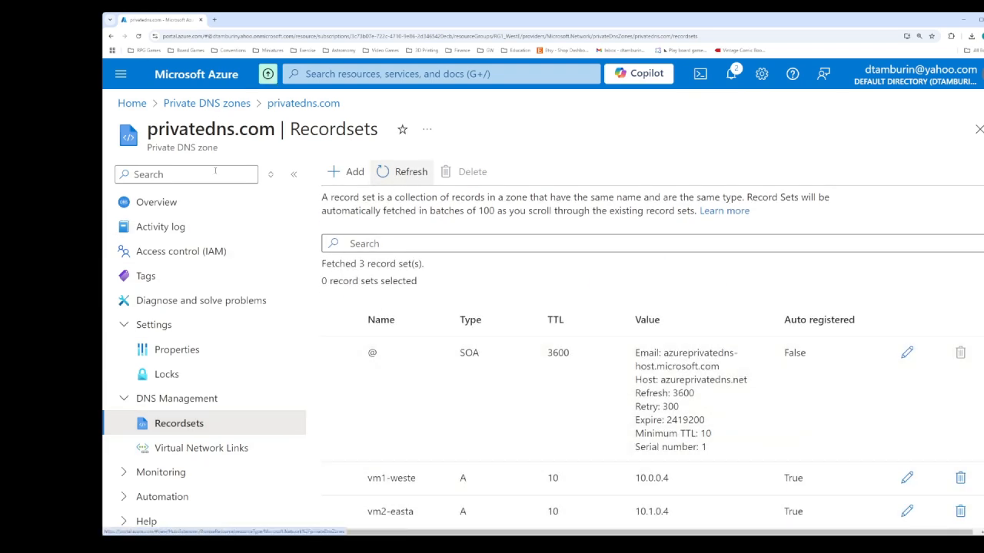
- Open the virtual machines list in a new browser tab and open vm1-weste from it
left_click(338, 73)
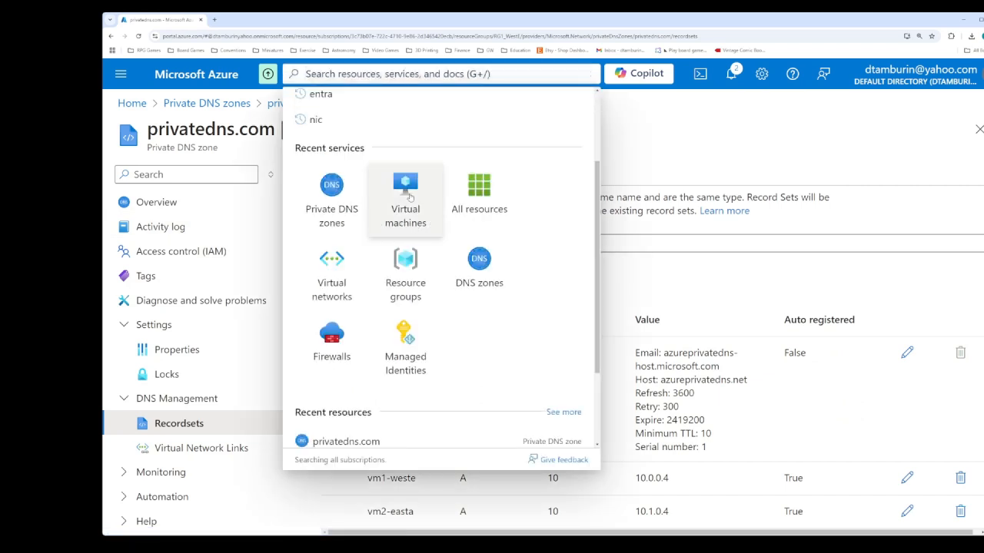
right_click(408, 193)
left_click(436, 202)
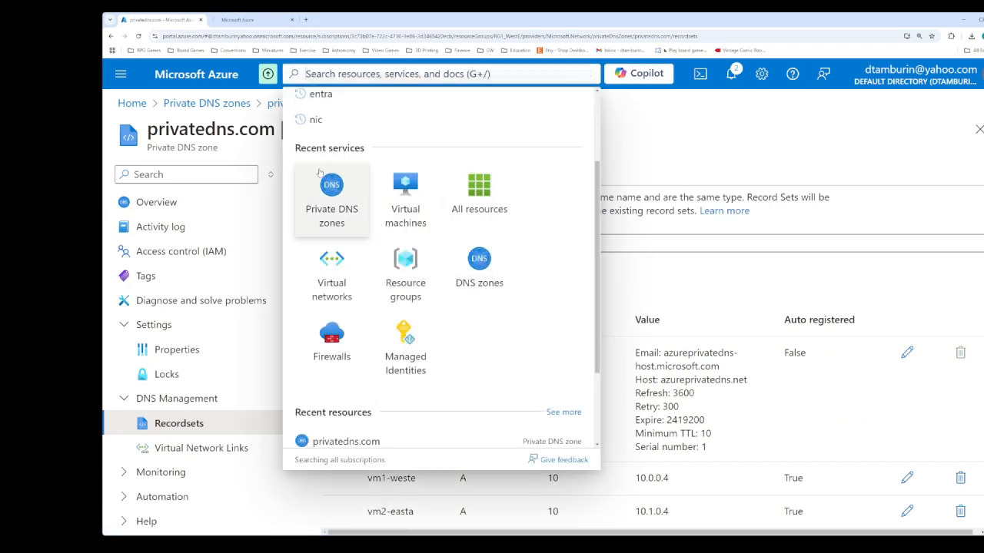
left_click(239, 24)
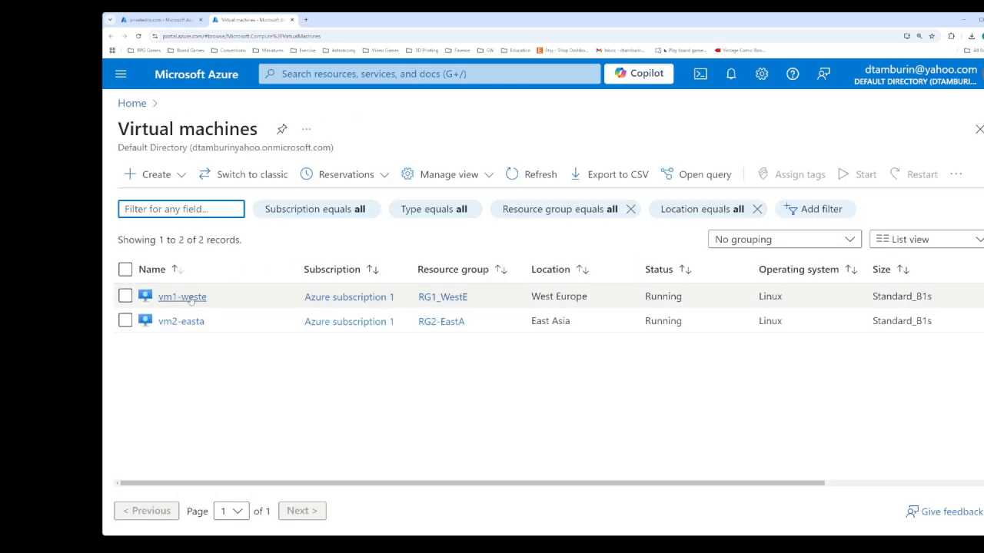
left_click(192, 301)
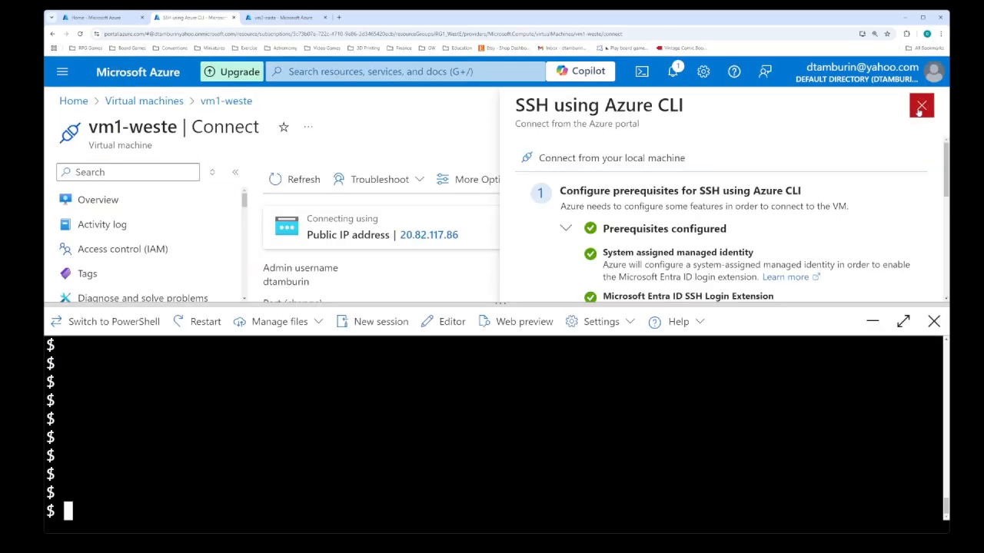
- Close the SSH using Azure CLI pane and run hostname in the vm1-weste shell session
left_click(920, 103)
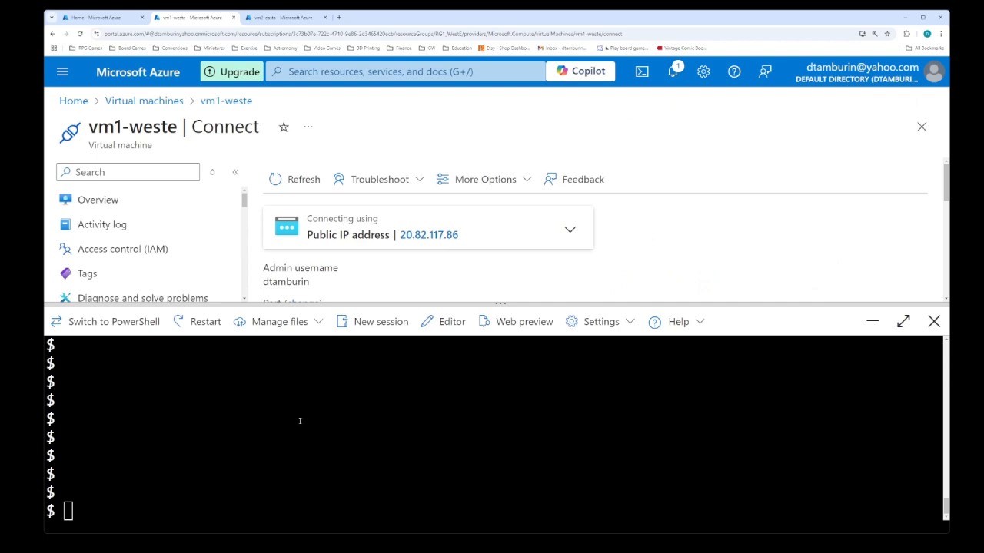
left_click_drag(380, 383, 372, 398)
left_click(371, 397)
type("hostname")
key("Return")
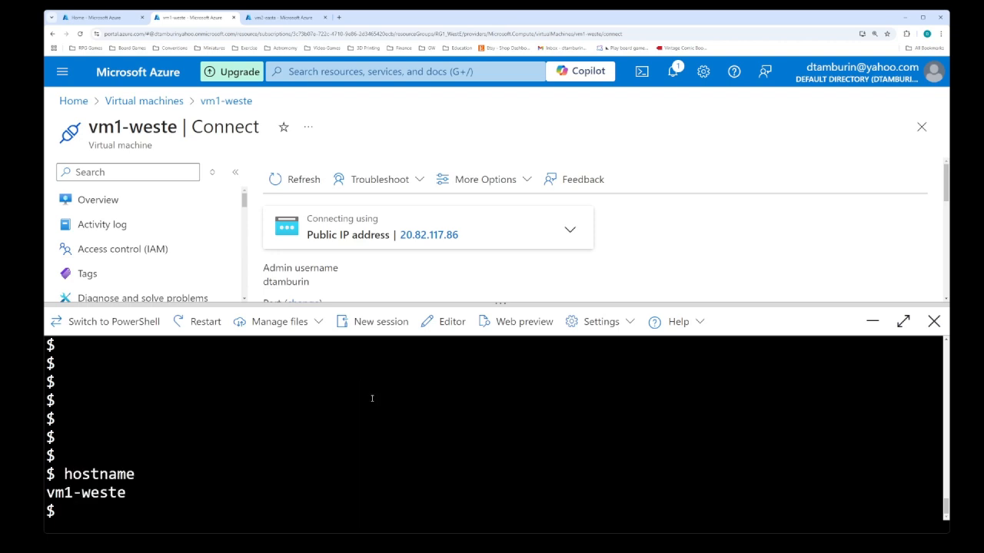
- Run nslookup for vm2-easta.privatedns.com from vm1-weste to test private name resolution
type("nslookup ")
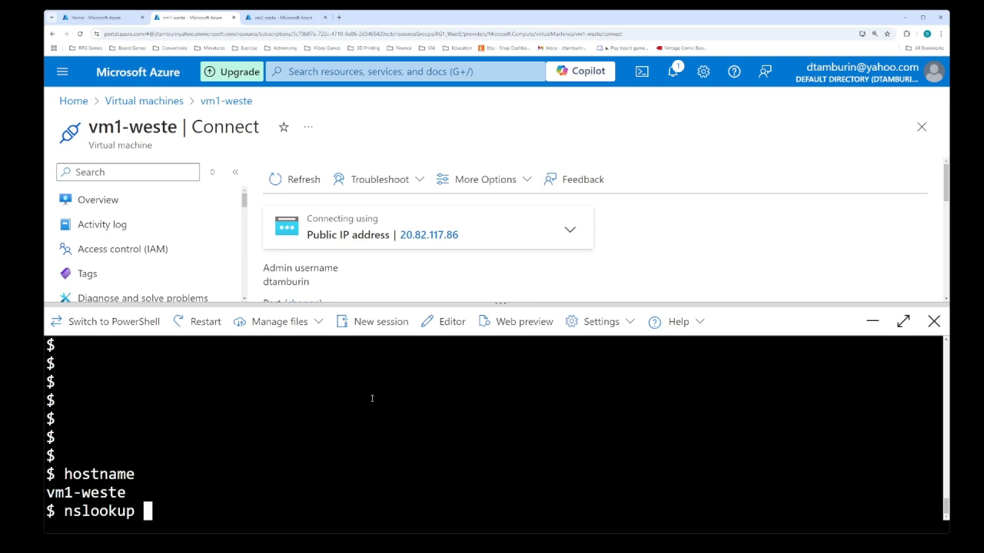
type("vm2-easta.private")
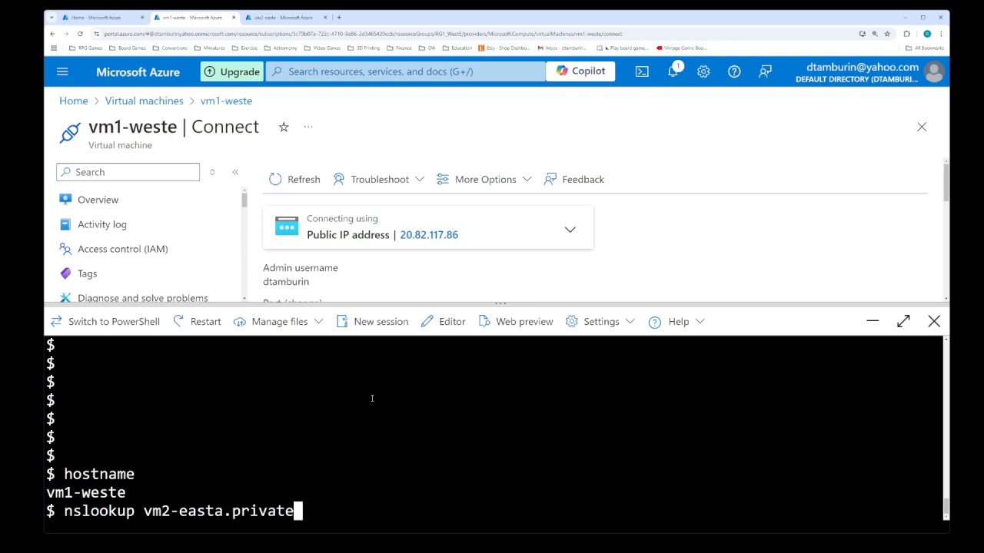
type("dns.com")
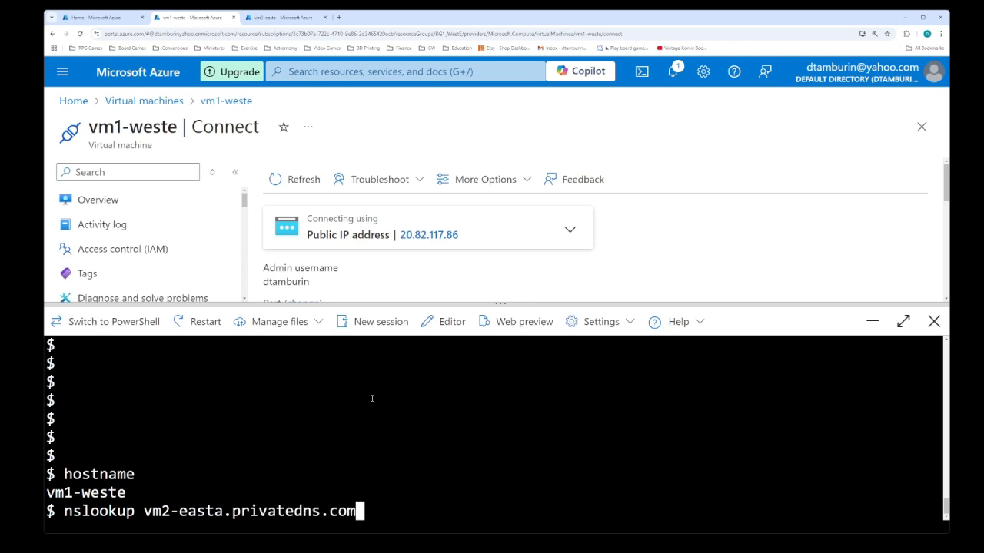
key("Return")
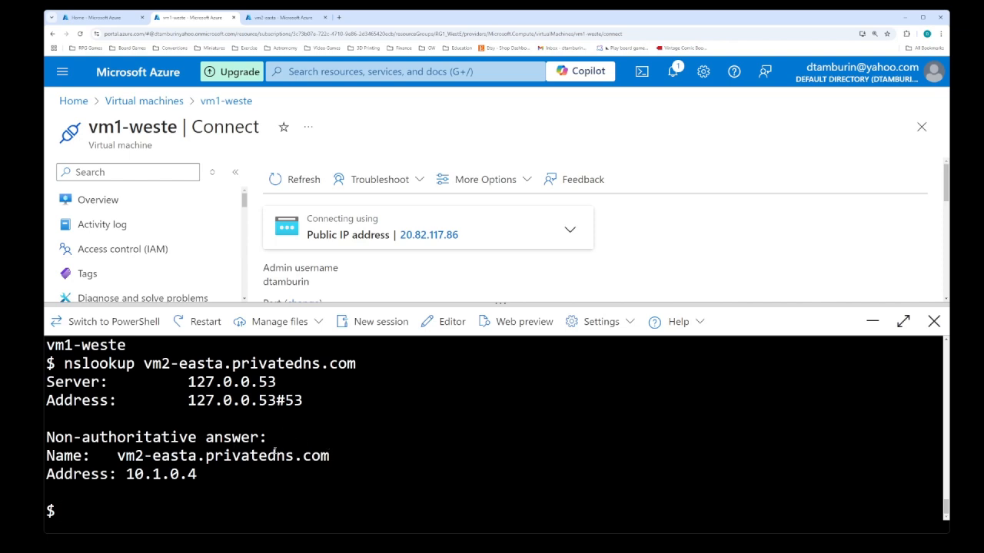
- Ping 10.1.0.4 from vm1-weste and stop the ping after a few packets
type("ping 10.1.0.4")
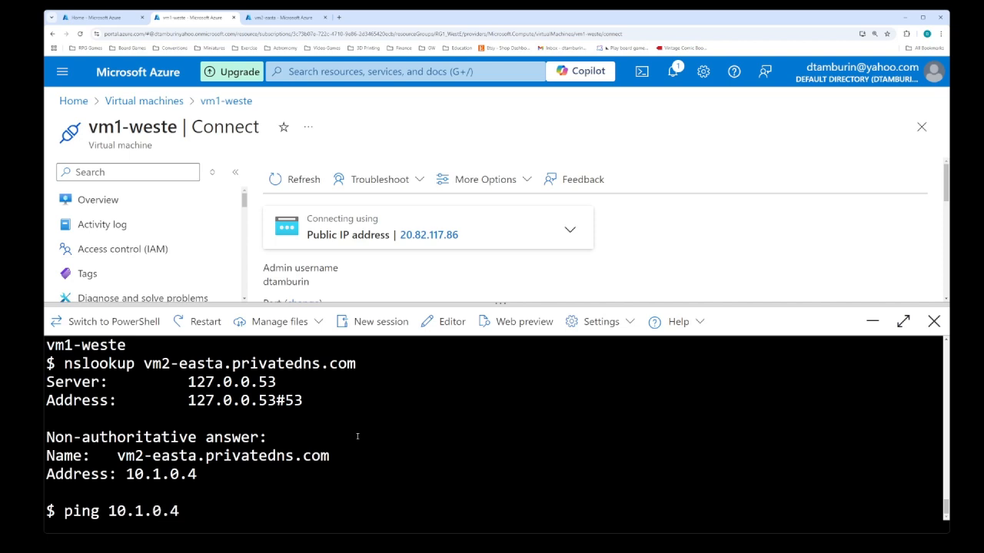
key("Return")
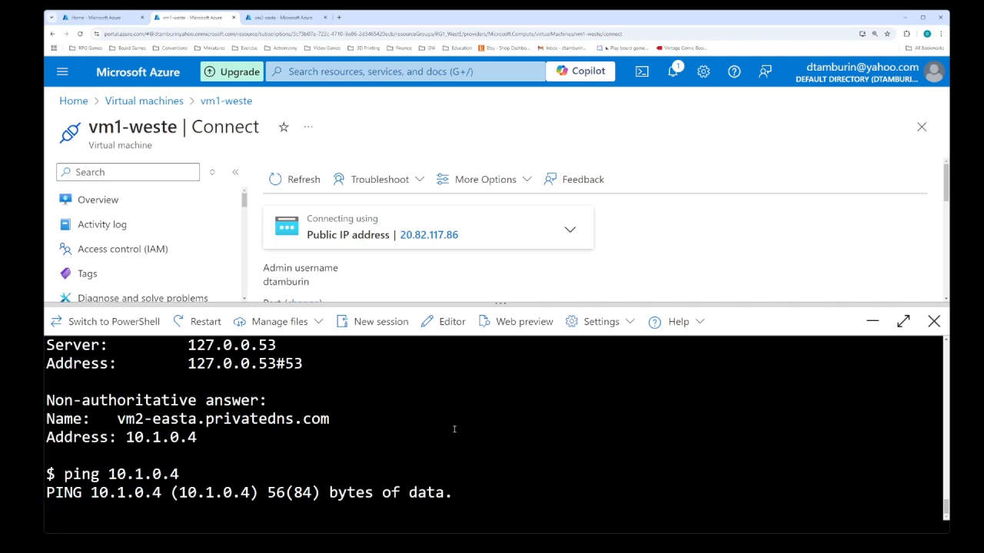
key("ctrl+c")
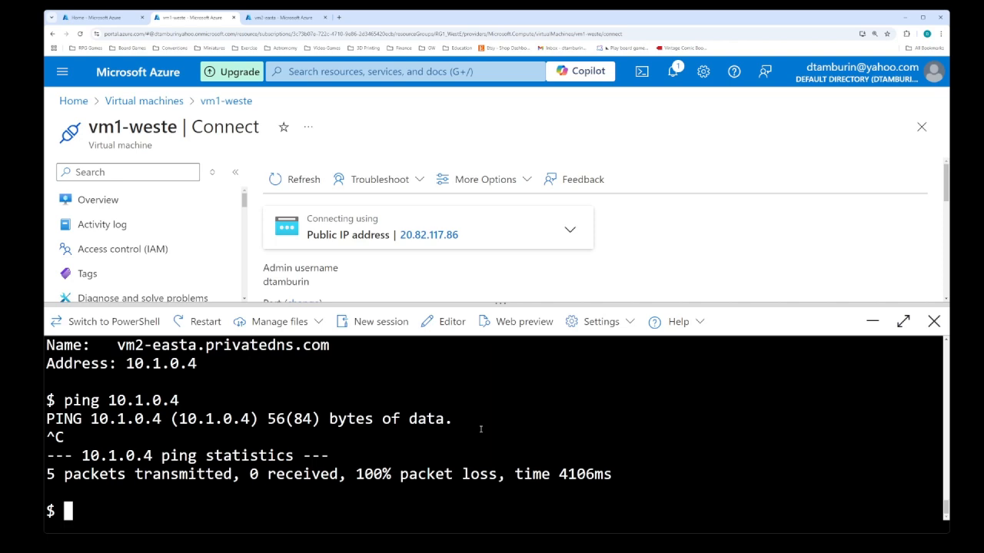
- Run a reverse nslookup for the IP address 10.1.0.4 from vm1-weste
type("nslookup ")
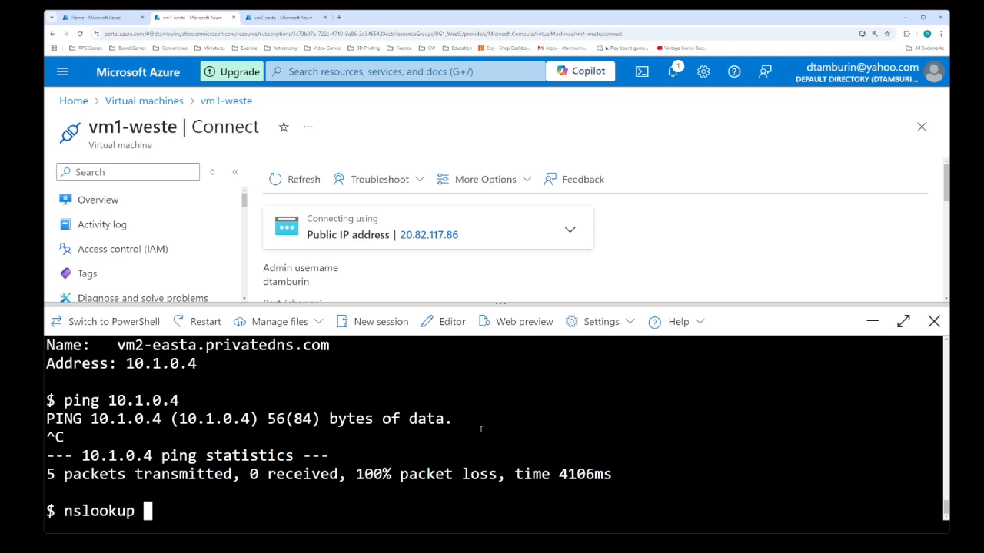
type("10.1.04")
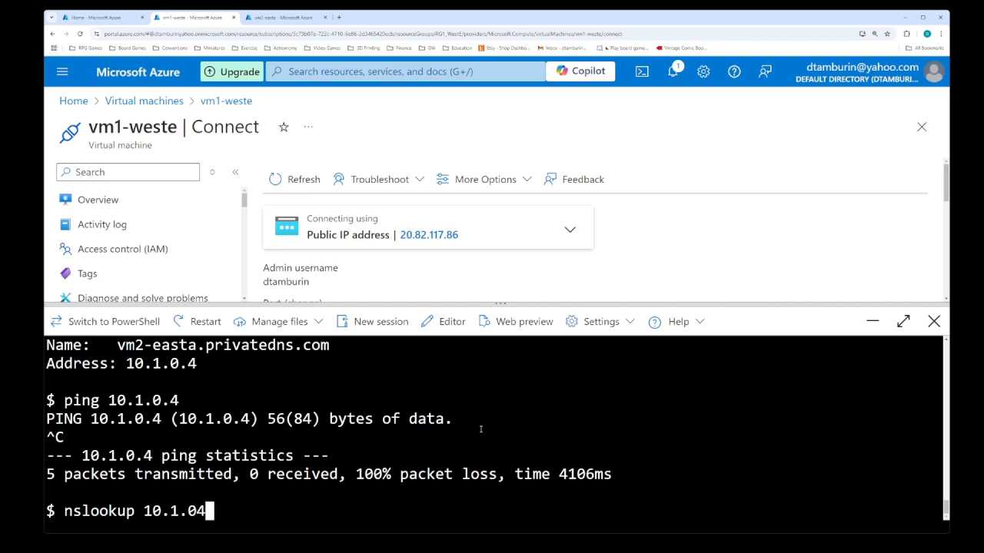
key("BackSpace")
type(".4")
key("Return")
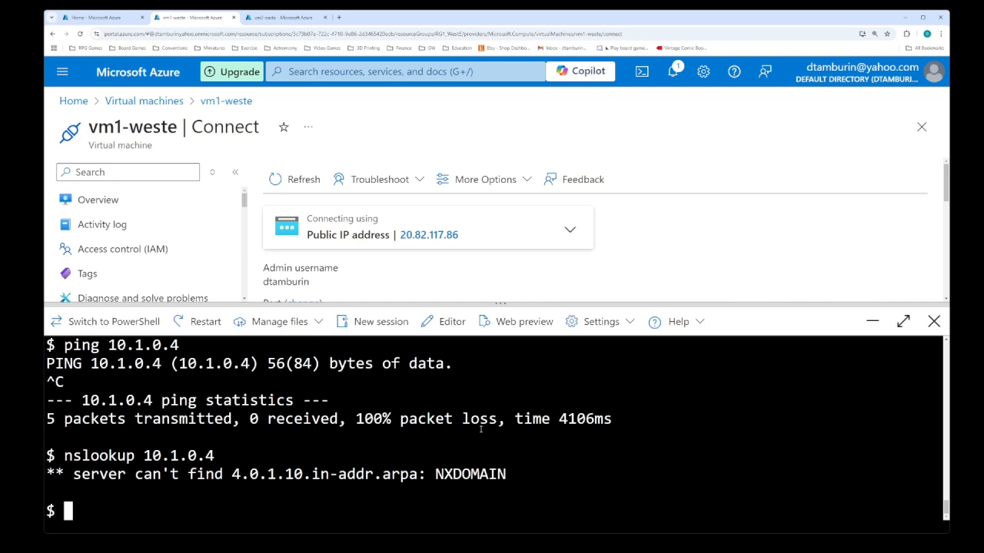
- Switch to the vm2-easta shell session and run hostname to identify the machine
left_click(281, 19)
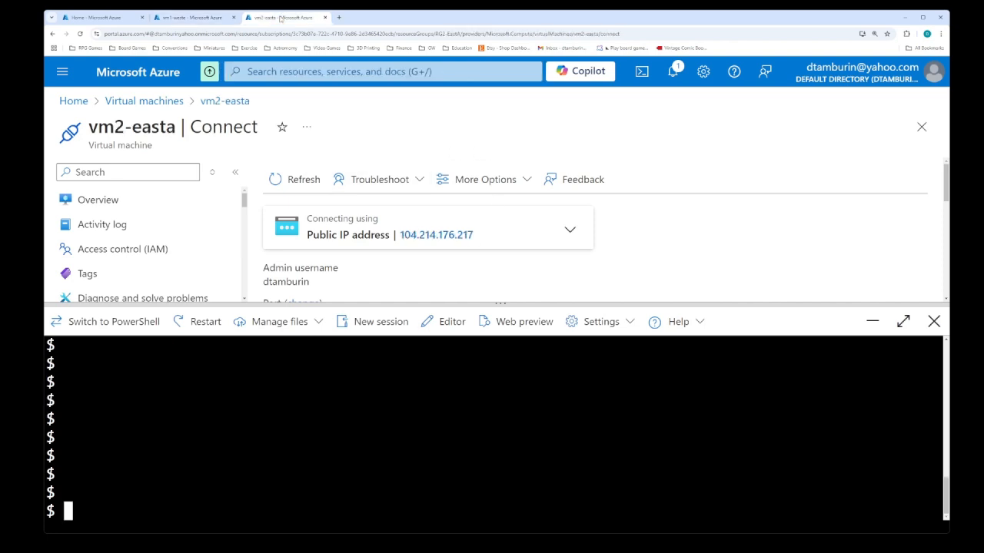
type("hostname")
key("Return")
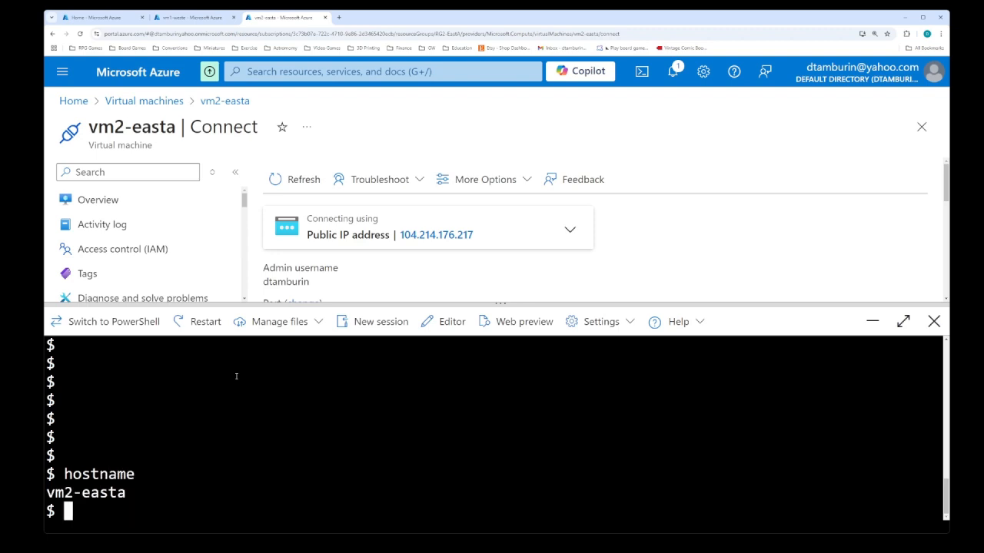
- Run nslookup for vm1-weste.privatedns.com from vm2-easta to test private name resolution
type("nslookup ")
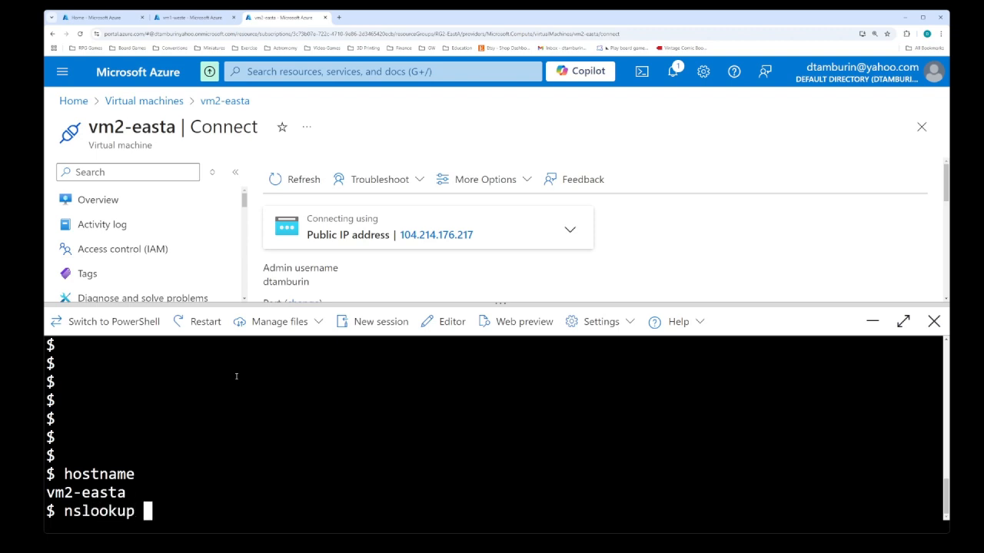
type("vm1-weste")
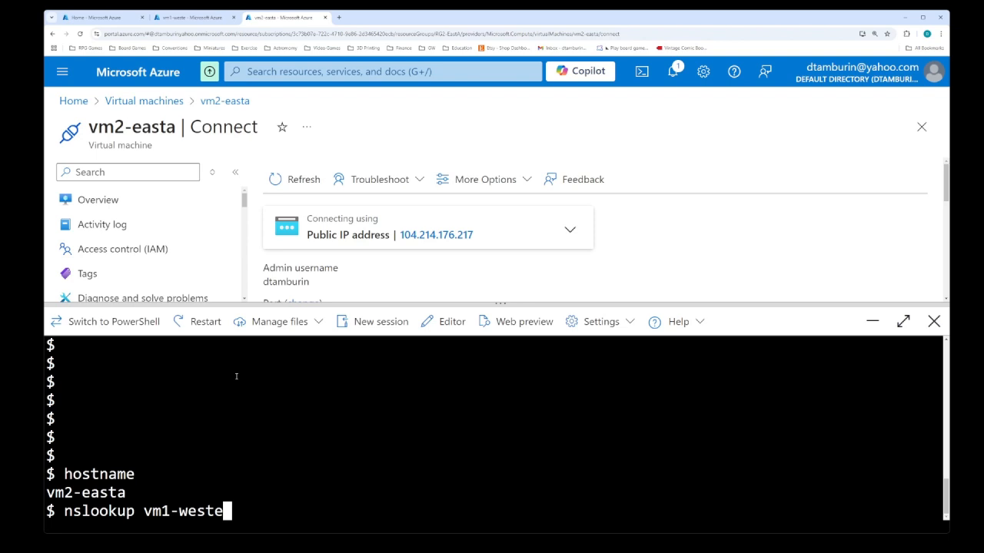
type(".private")
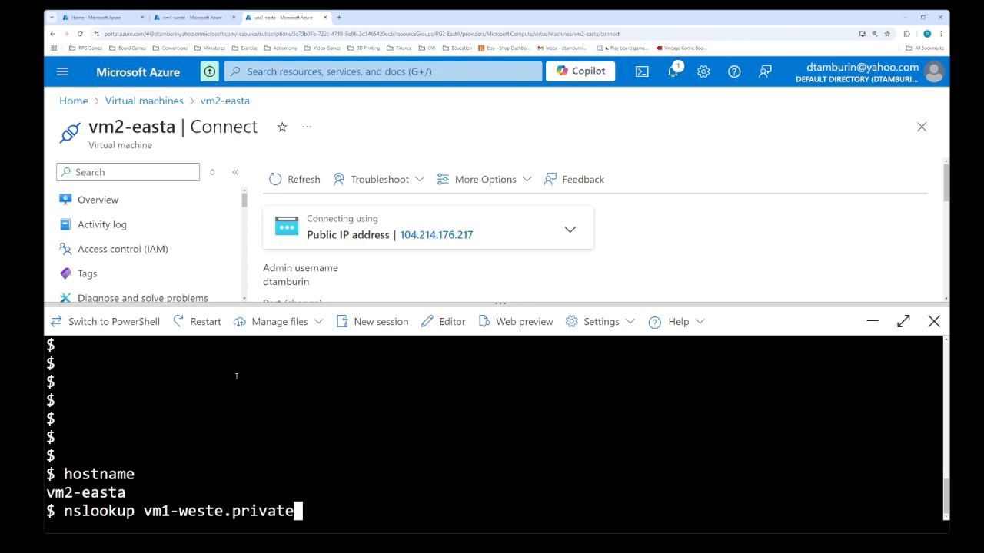
type("dns.com")
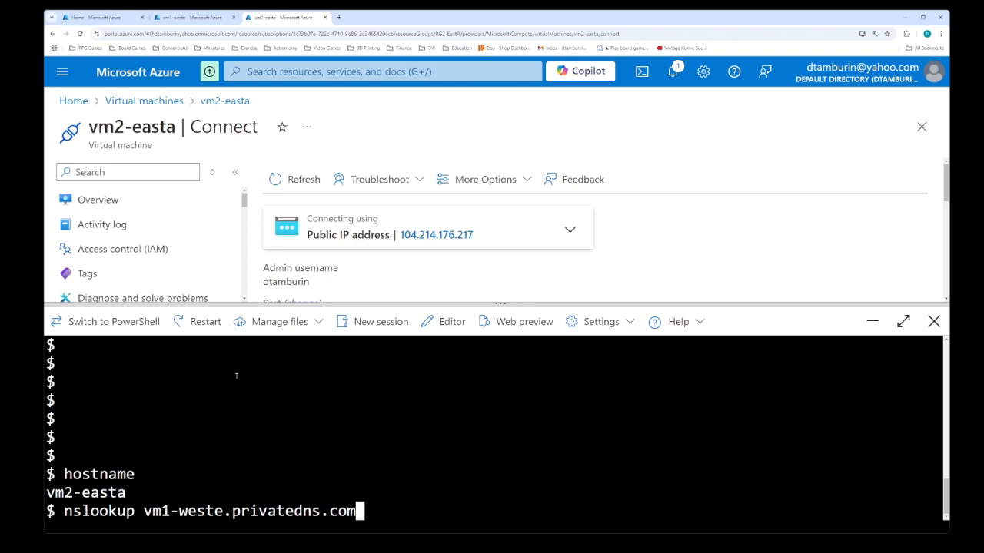
key("Return")
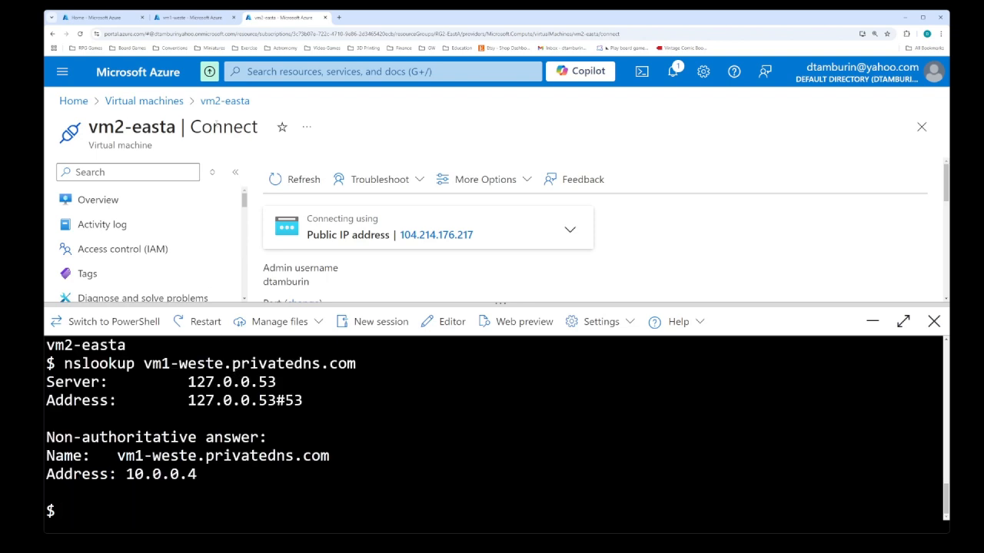